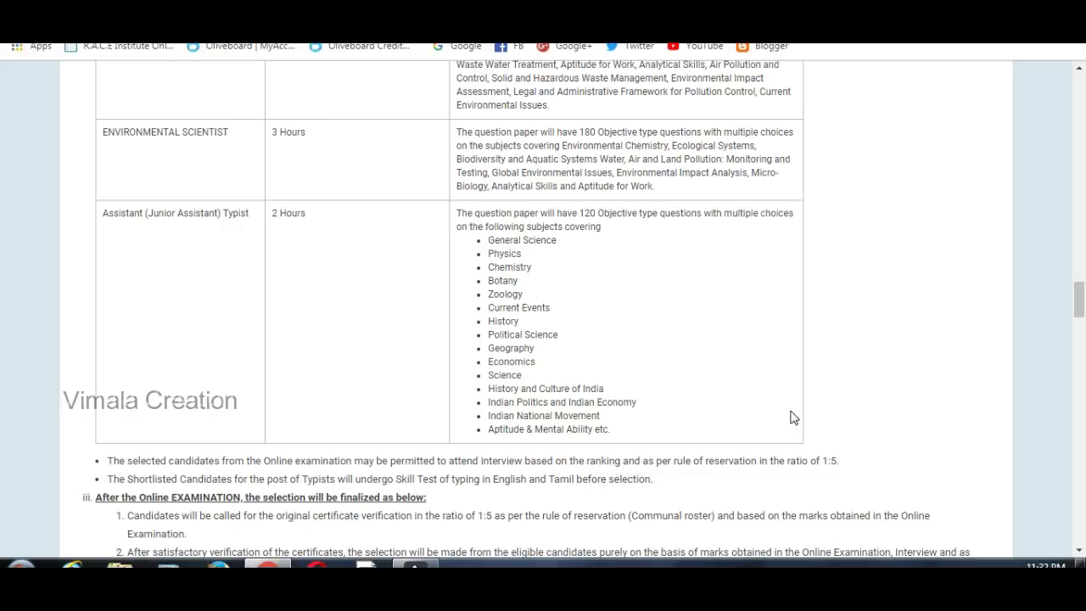
Step: Review the notification's selection, exam centre, fee and application instructions to the end, then continue to the registration form
{"action": "scroll", "coordinate": [711, 506], "scroll_direction": "down", "scroll_amount": 3}
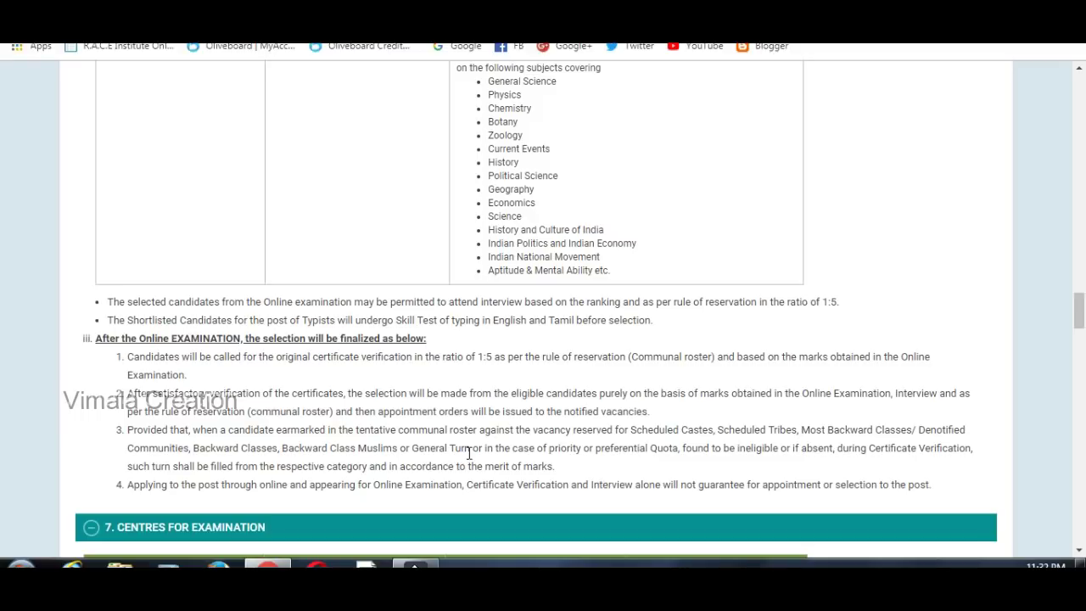
{"action": "scroll", "coordinate": [468, 454], "scroll_direction": "down", "scroll_amount": 4}
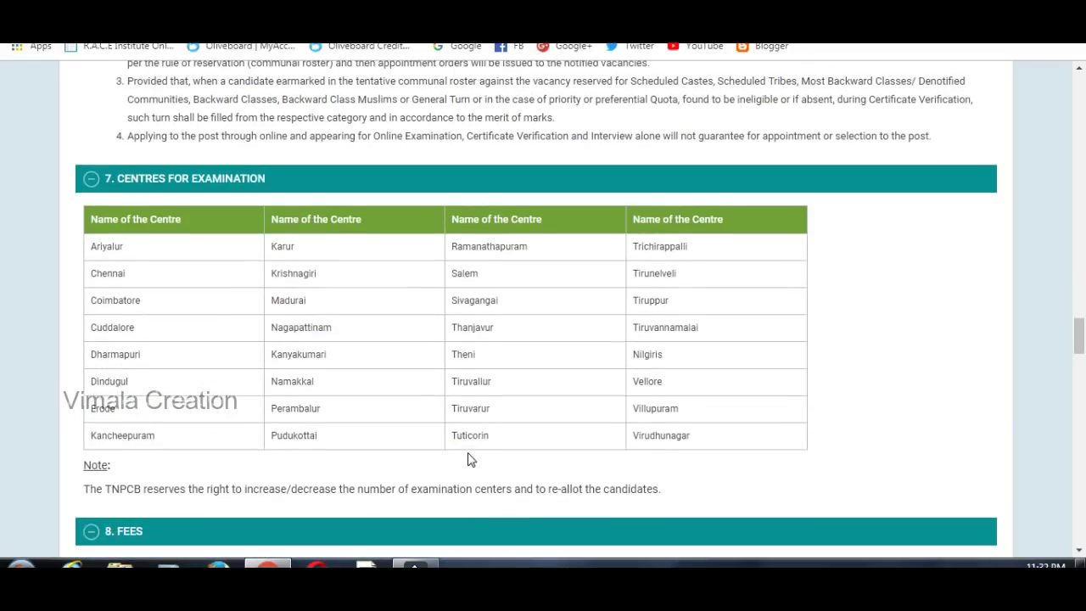
{"action": "scroll", "coordinate": [471, 459], "scroll_direction": "down", "scroll_amount": 1}
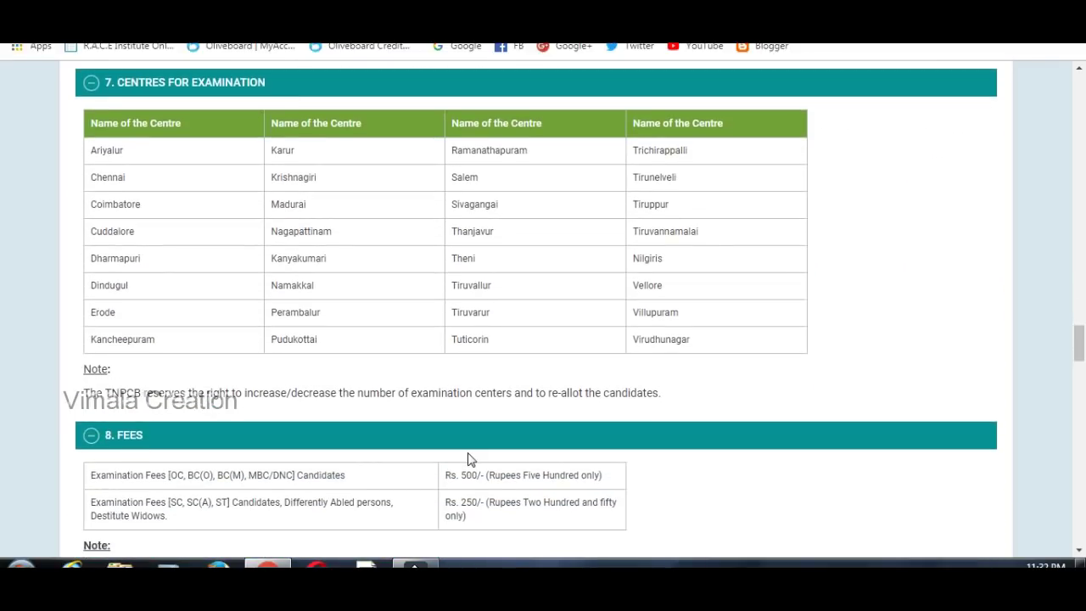
{"action": "scroll", "coordinate": [471, 459], "scroll_direction": "down", "scroll_amount": 4}
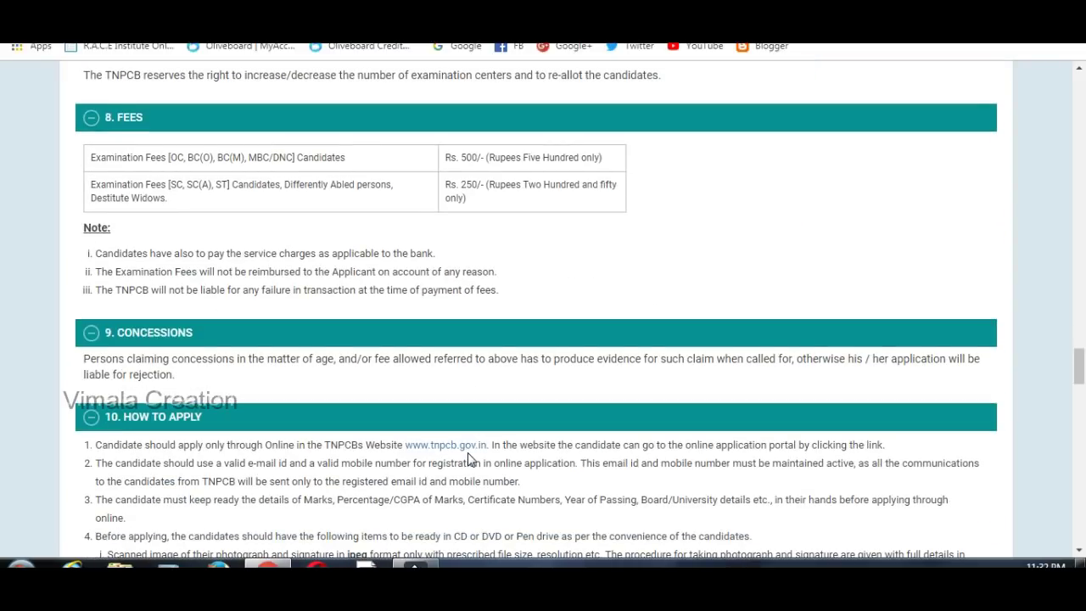
{"action": "scroll", "coordinate": [468, 454], "scroll_direction": "down", "scroll_amount": 12}
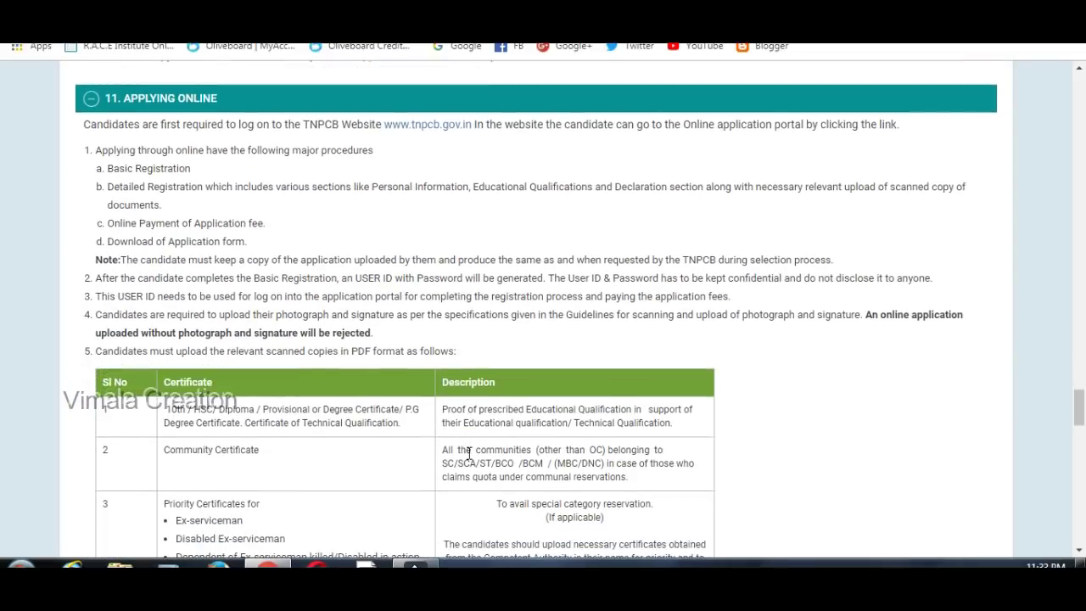
{"action": "scroll", "coordinate": [471, 459], "scroll_direction": "down", "scroll_amount": 12}
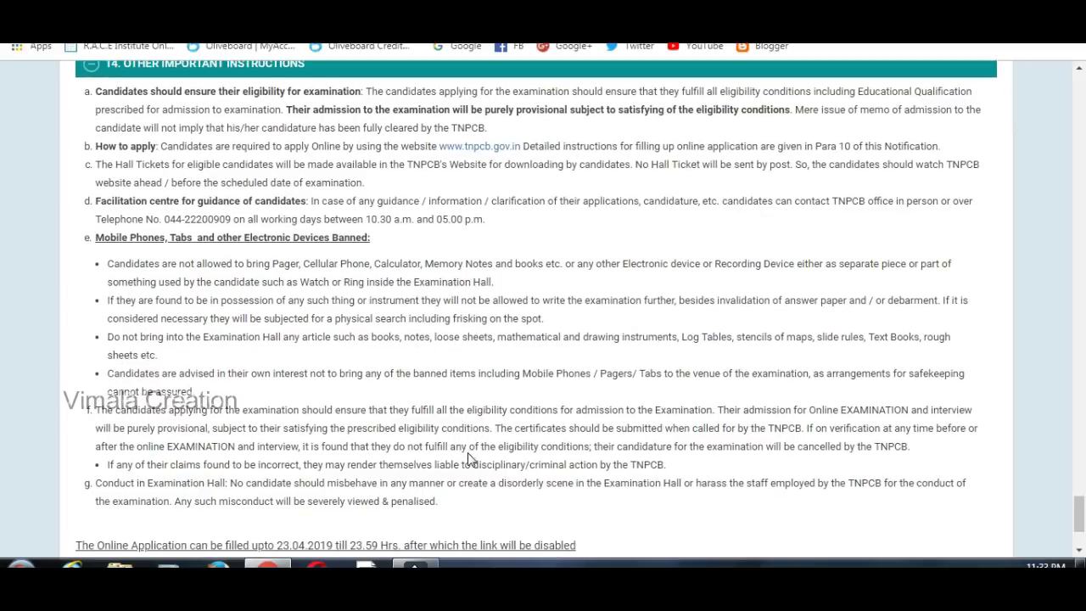
{"action": "scroll", "coordinate": [471, 459], "scroll_direction": "down", "scroll_amount": 2}
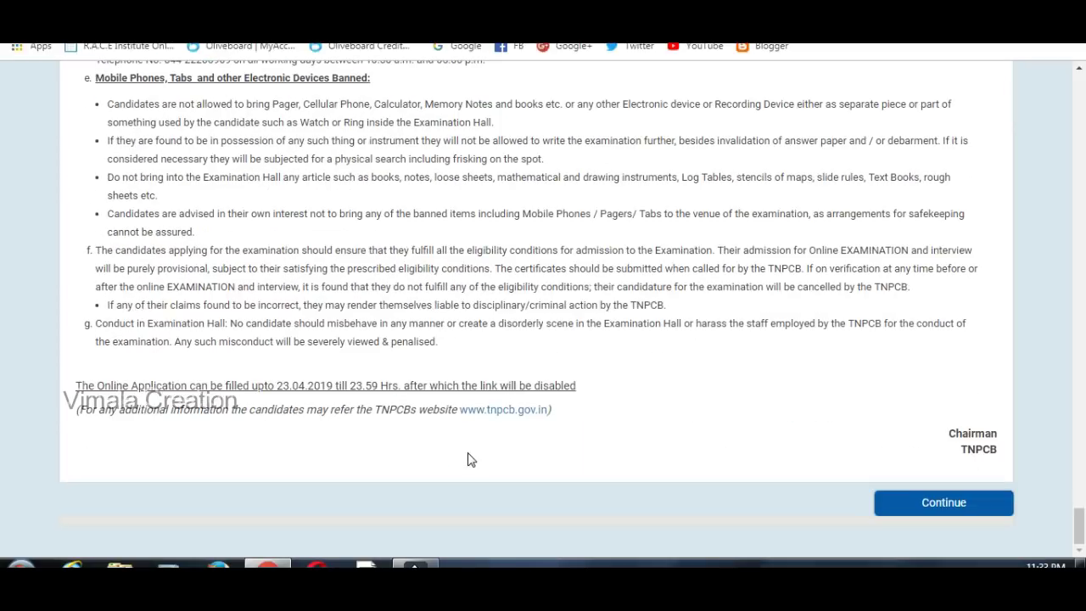
{"action": "left_click", "coordinate": [939, 505]}
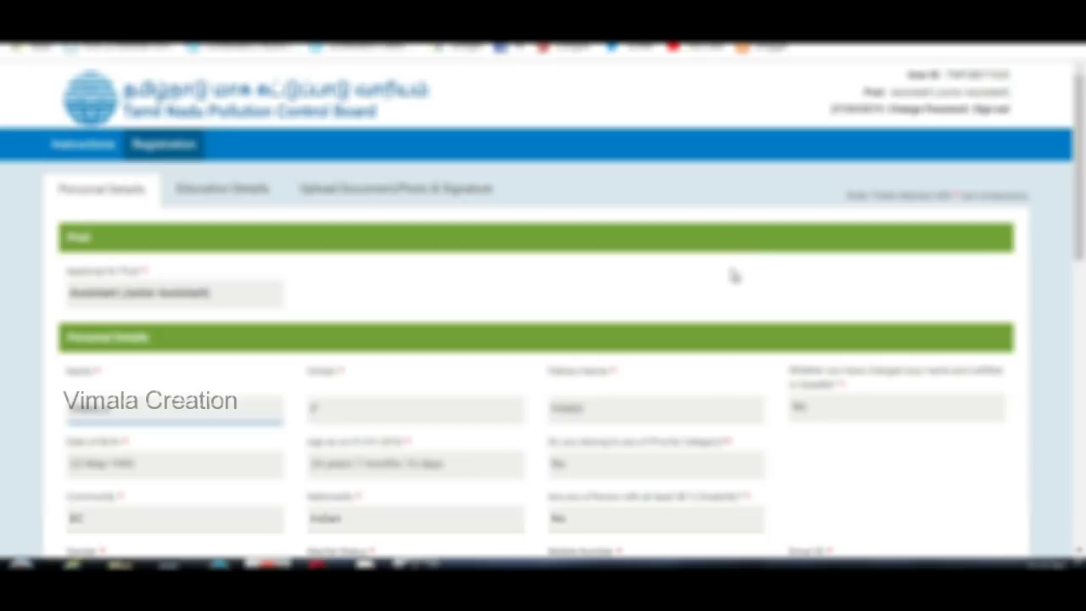
Step: Choose Aadhar Card as Photo ID Proof 1 and enter its ID number in the personal details
{"action": "scroll", "coordinate": [734, 276], "scroll_direction": "down", "scroll_amount": 5}
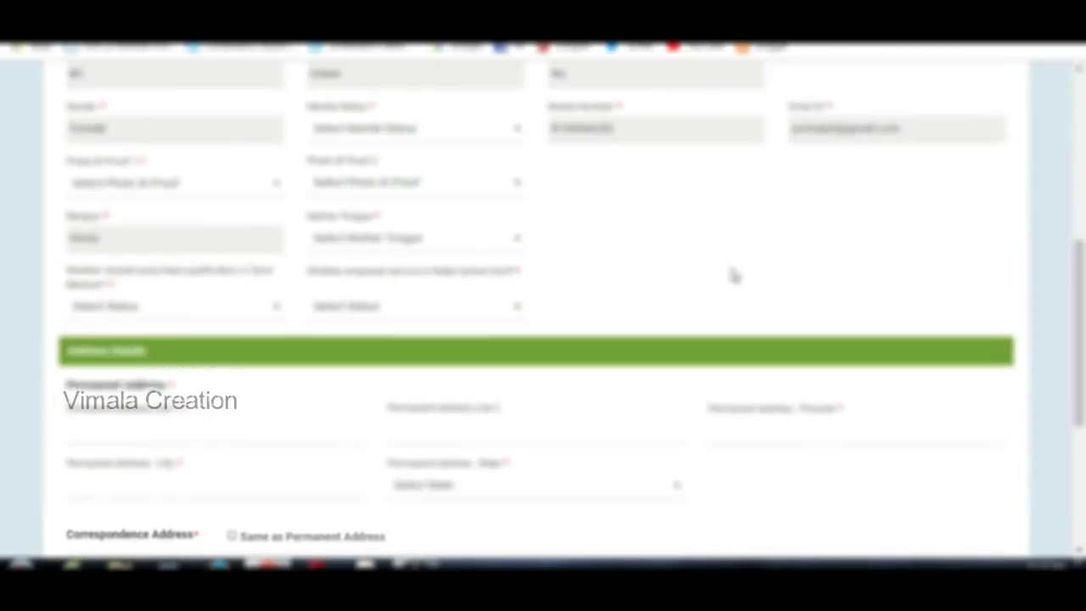
{"action": "scroll", "coordinate": [734, 275], "scroll_direction": "down", "scroll_amount": 2}
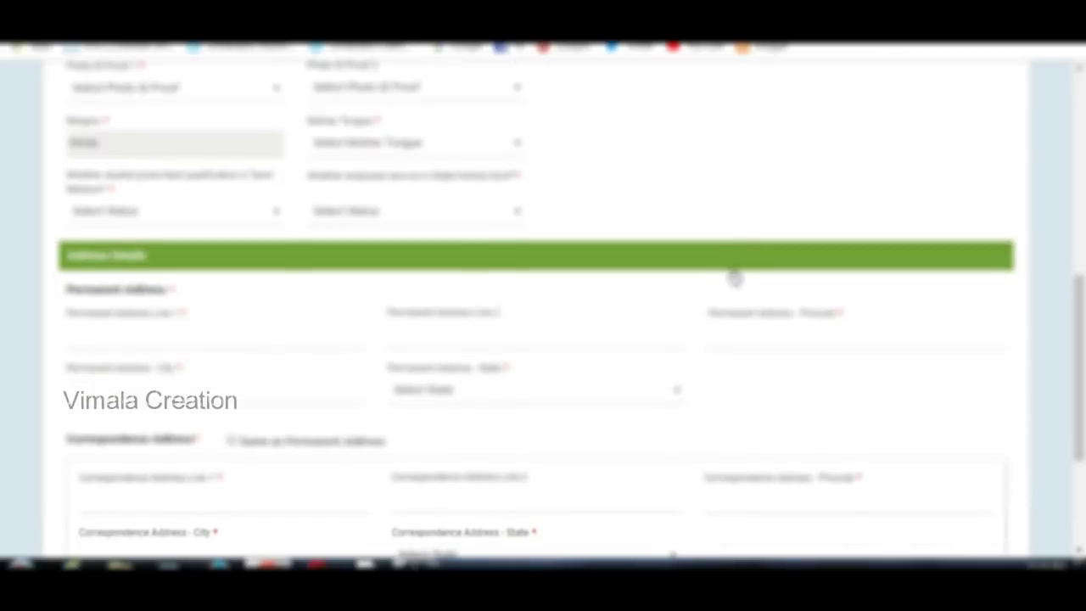
{"action": "scroll", "coordinate": [734, 276], "scroll_direction": "up", "scroll_amount": 5}
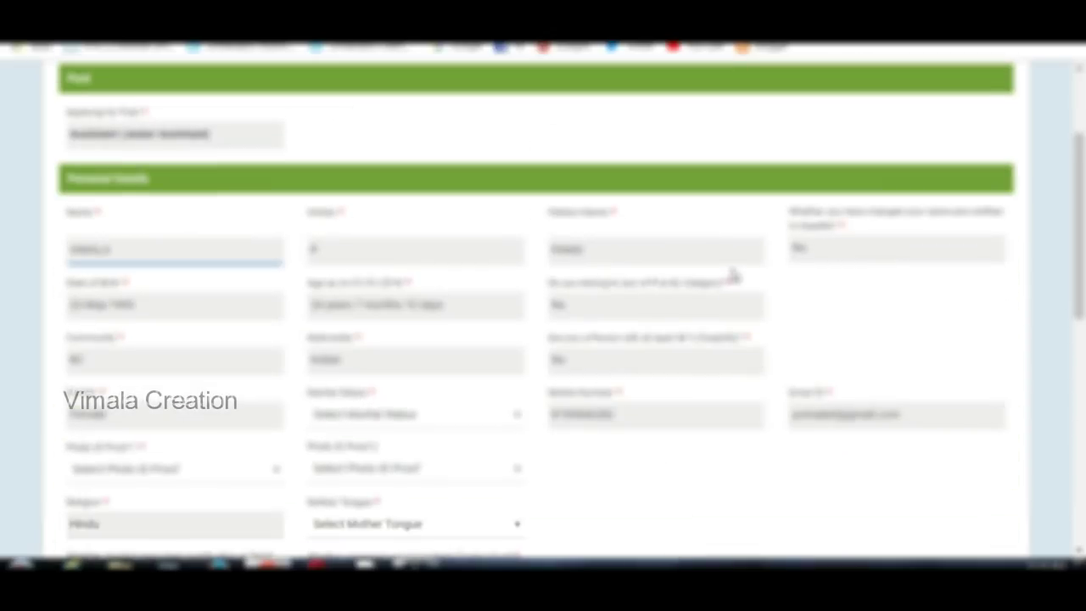
{"action": "scroll", "coordinate": [734, 275], "scroll_direction": "down", "scroll_amount": 4}
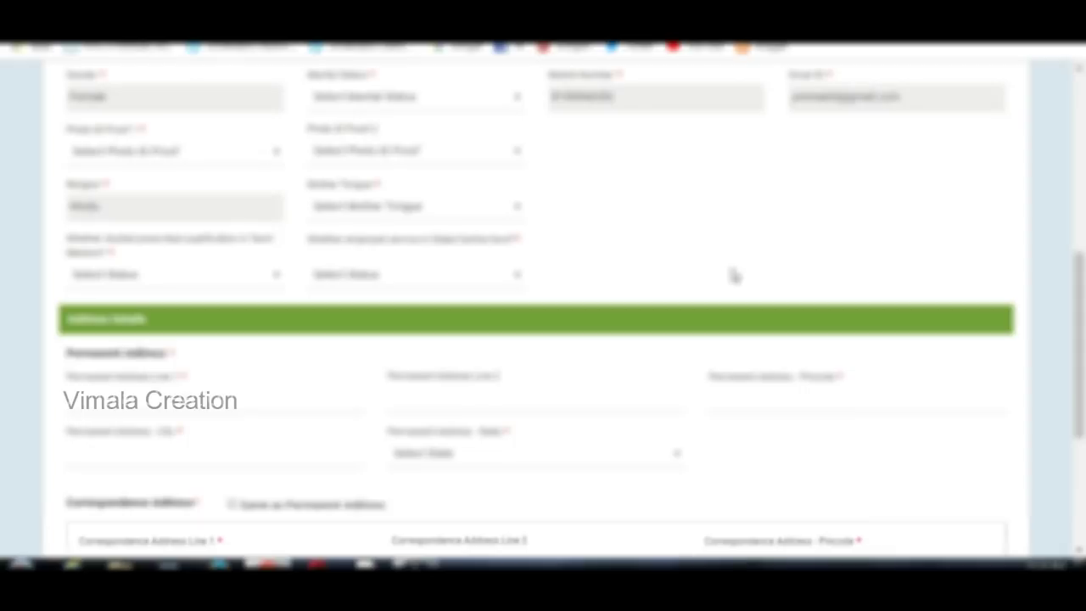
{"action": "scroll", "coordinate": [734, 275], "scroll_direction": "down", "scroll_amount": 1}
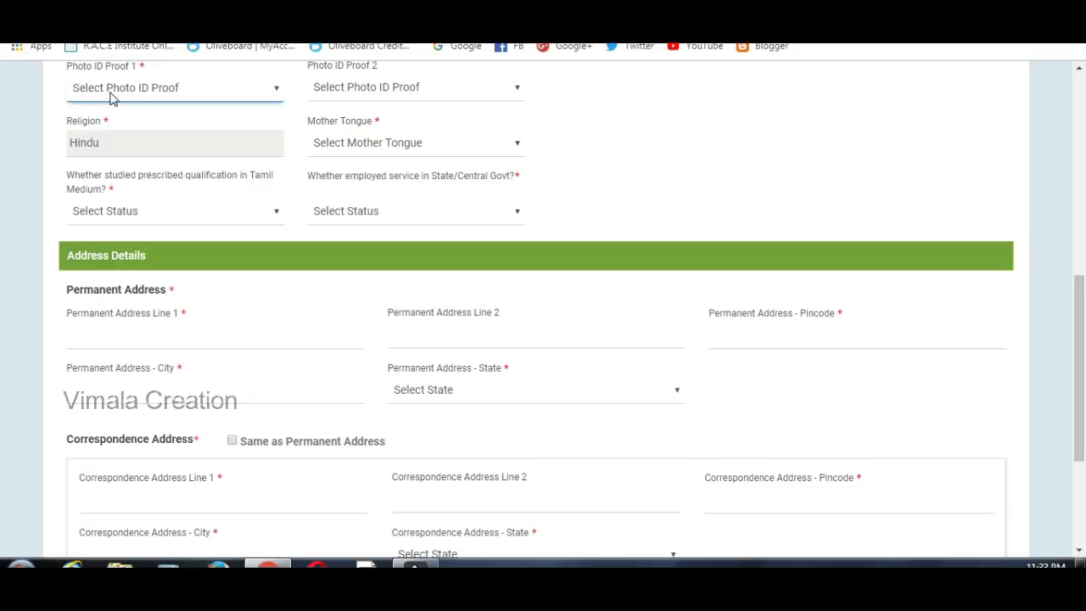
{"action": "left_click", "coordinate": [139, 96]}
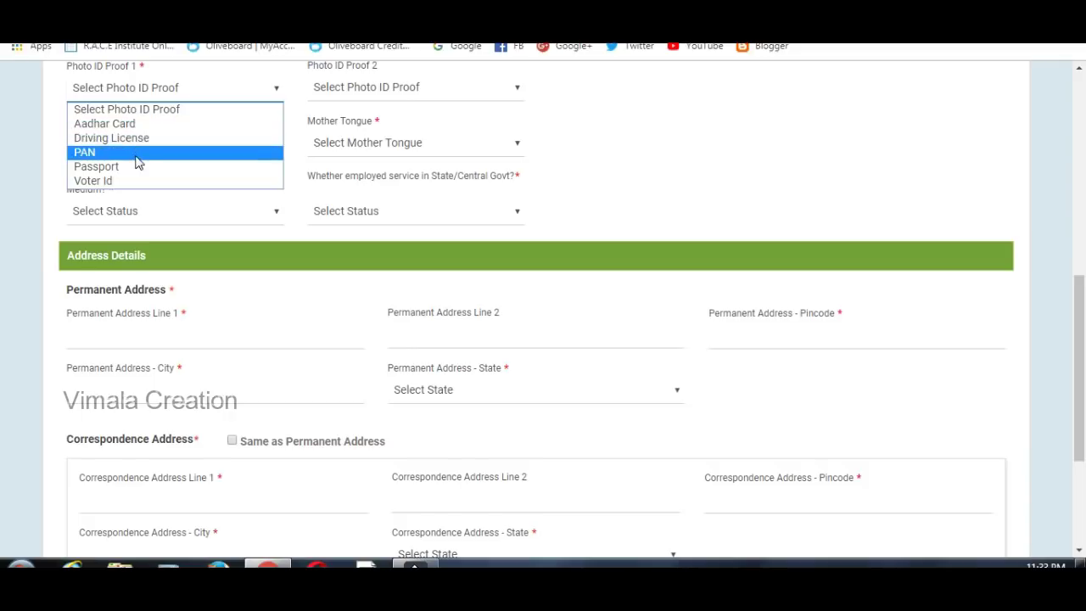
{"action": "left_click", "coordinate": [127, 123]}
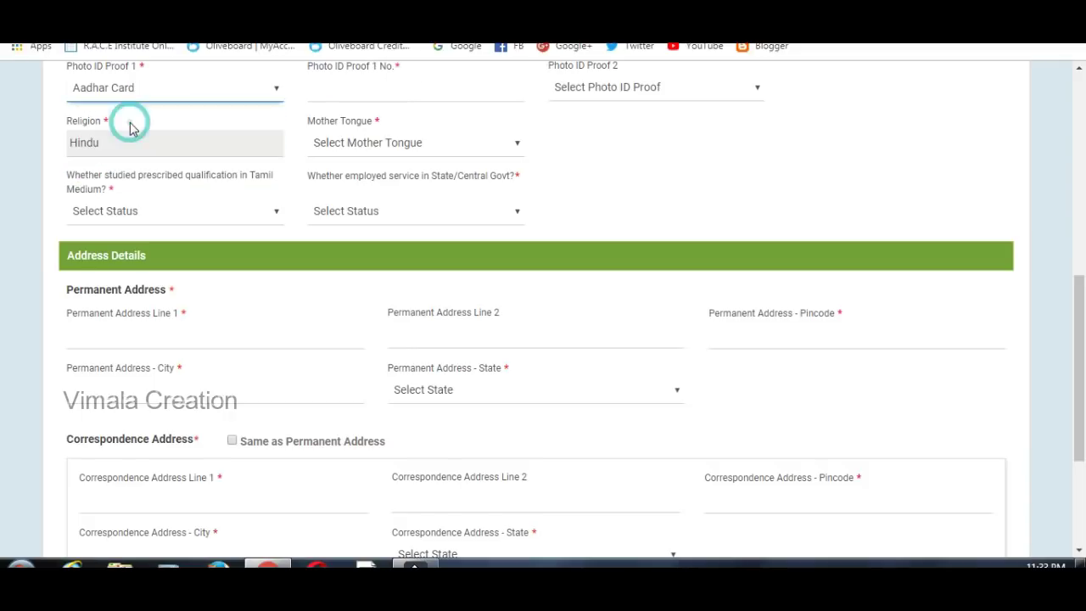
{"action": "left_click", "coordinate": [330, 95]}
{"action": "left_click", "coordinate": [330, 95]}
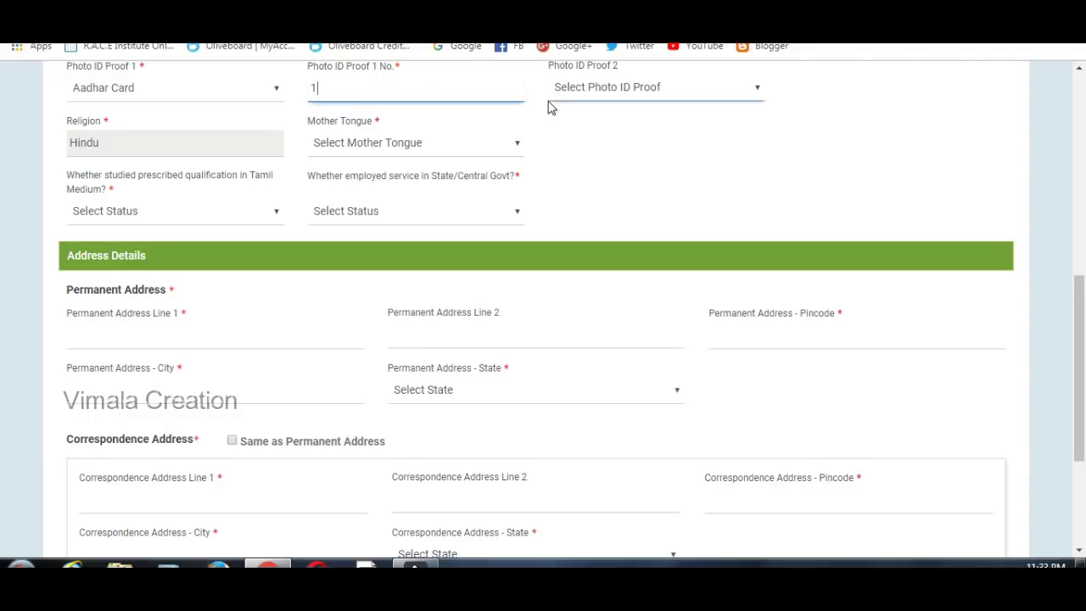
{"action": "left_click", "coordinate": [581, 94]}
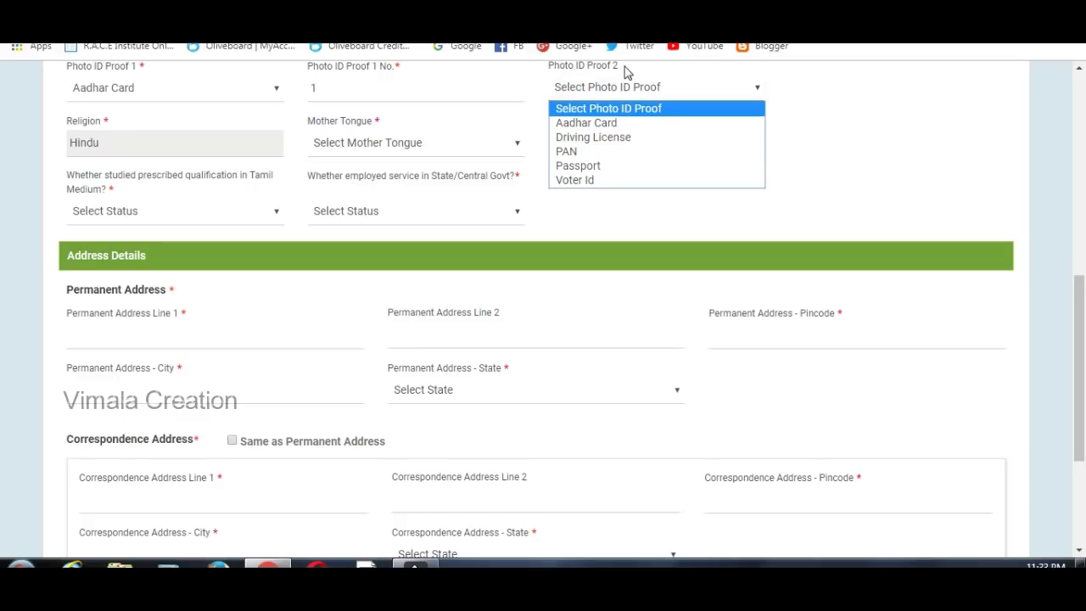
{"action": "left_click", "coordinate": [799, 155]}
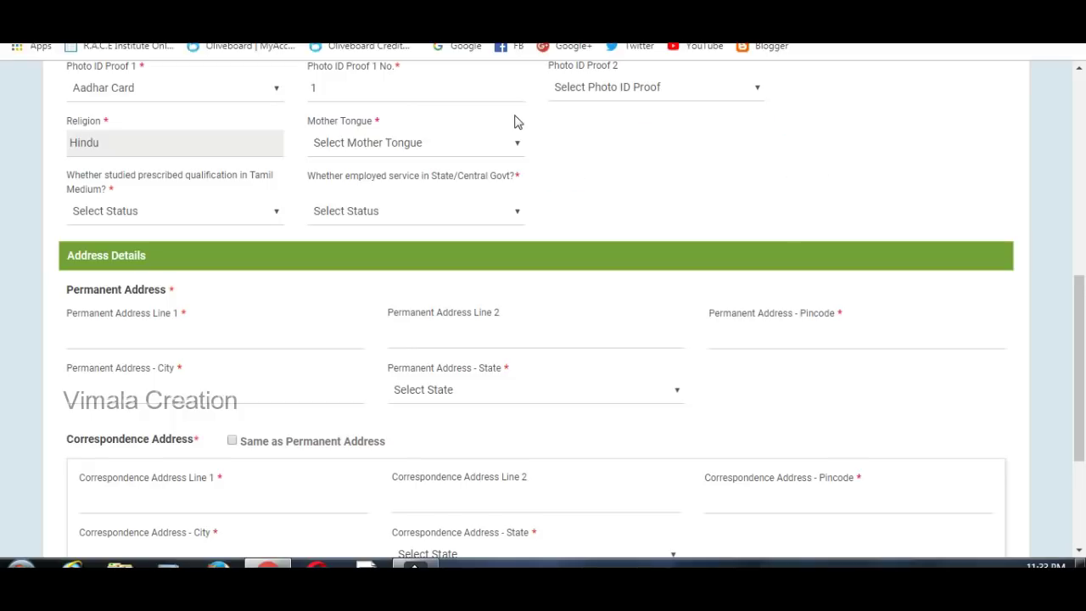
{"action": "left_click", "coordinate": [356, 96]}
{"action": "left_click", "coordinate": [168, 149]}
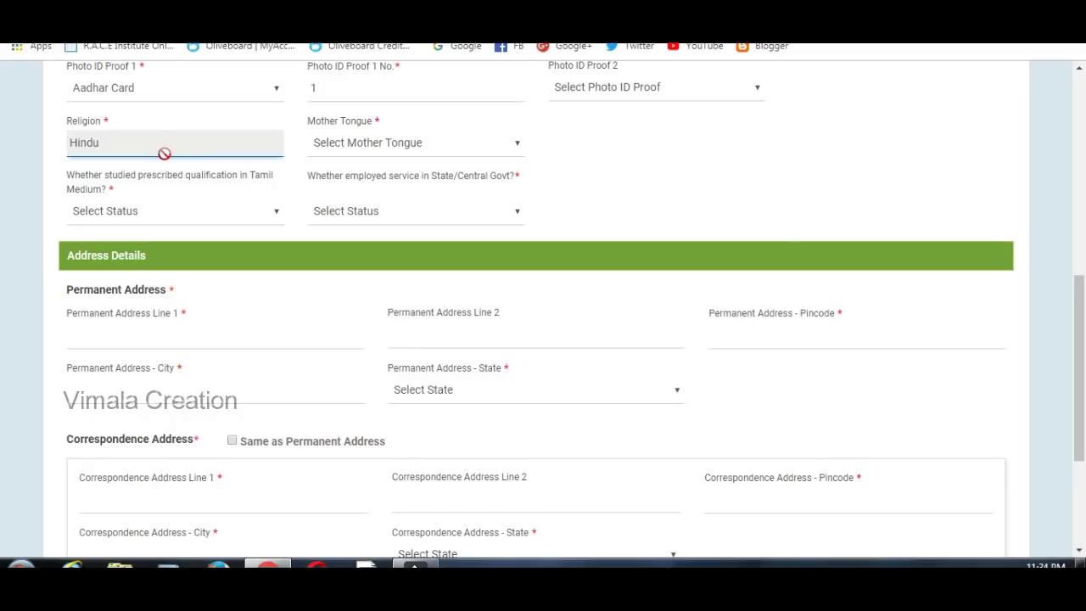
Step: Set the mother tongue to Tamil in the personal details
{"action": "left_click", "coordinate": [311, 144]}
{"action": "left_click", "coordinate": [335, 146]}
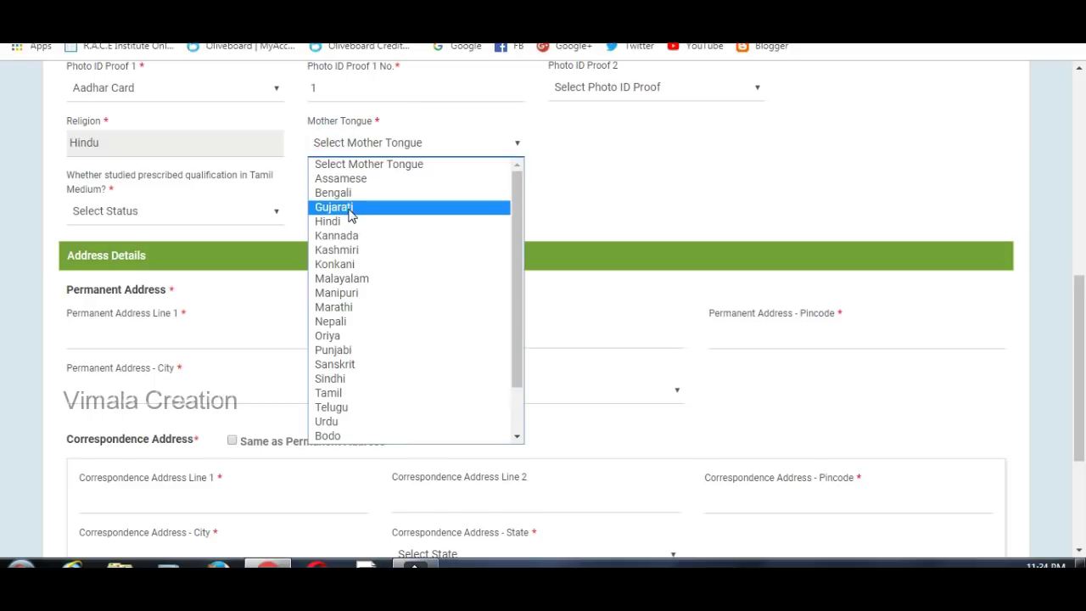
{"action": "key", "text": "t"}
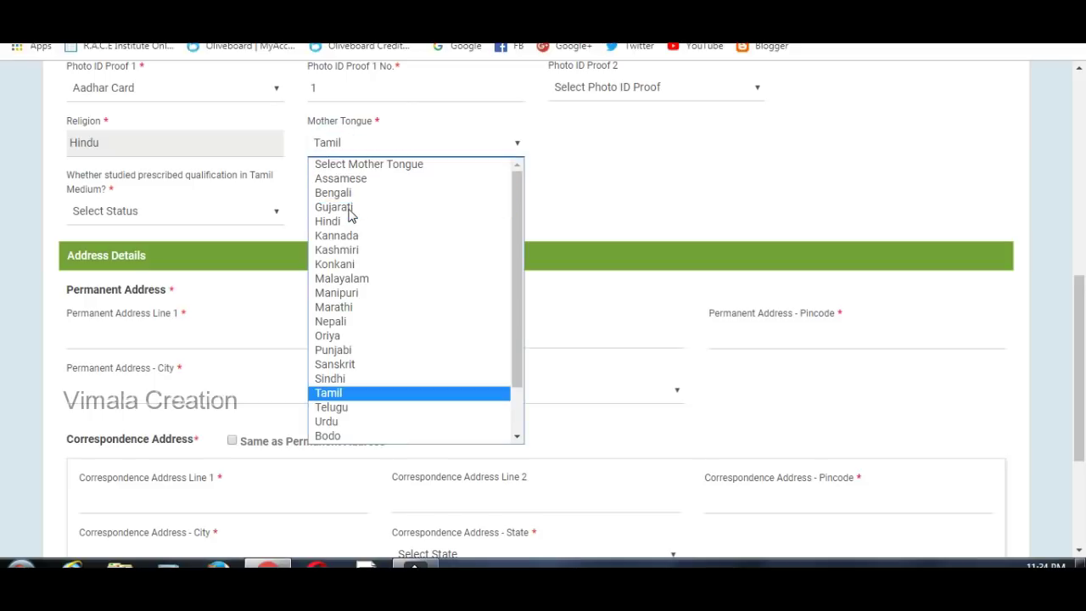
{"action": "left_click", "coordinate": [346, 394]}
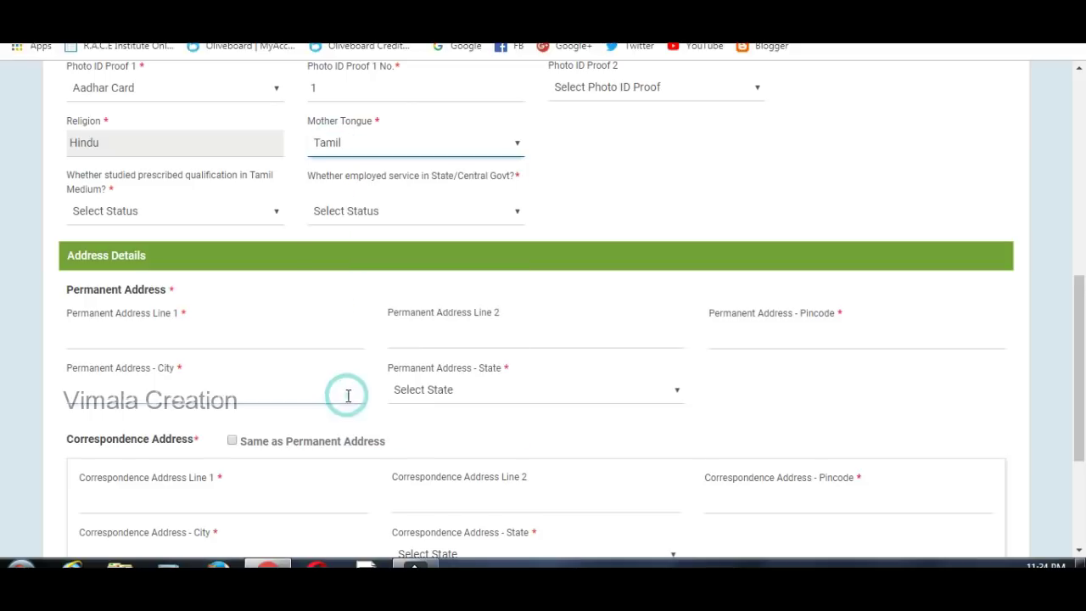
Step: Answer No to both the Tamil-medium qualification question and the State/Central Govt employment question
{"action": "left_click", "coordinate": [213, 222]}
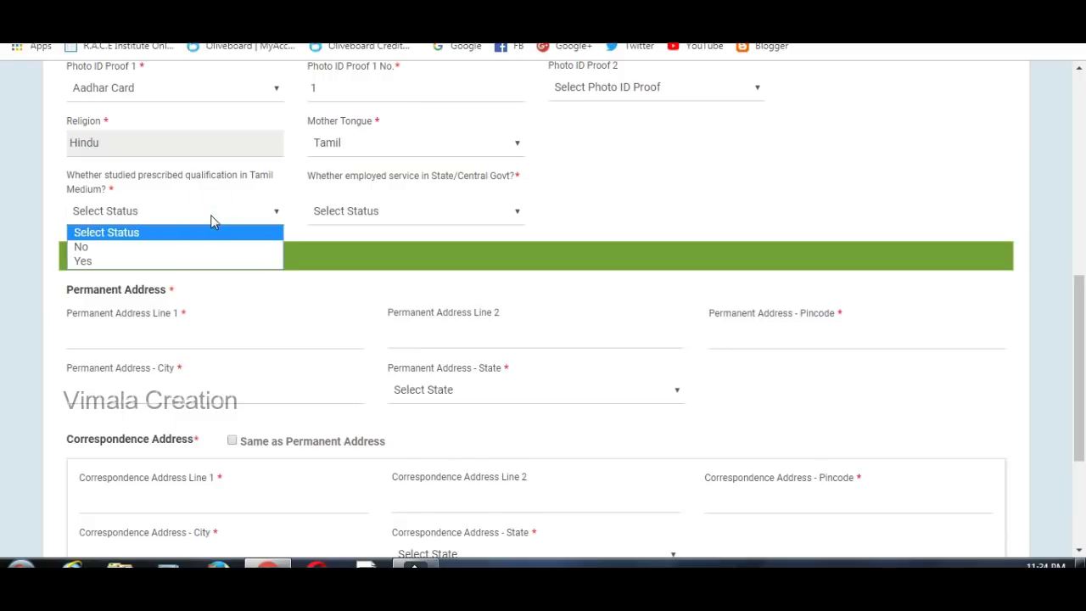
{"action": "left_click", "coordinate": [169, 248]}
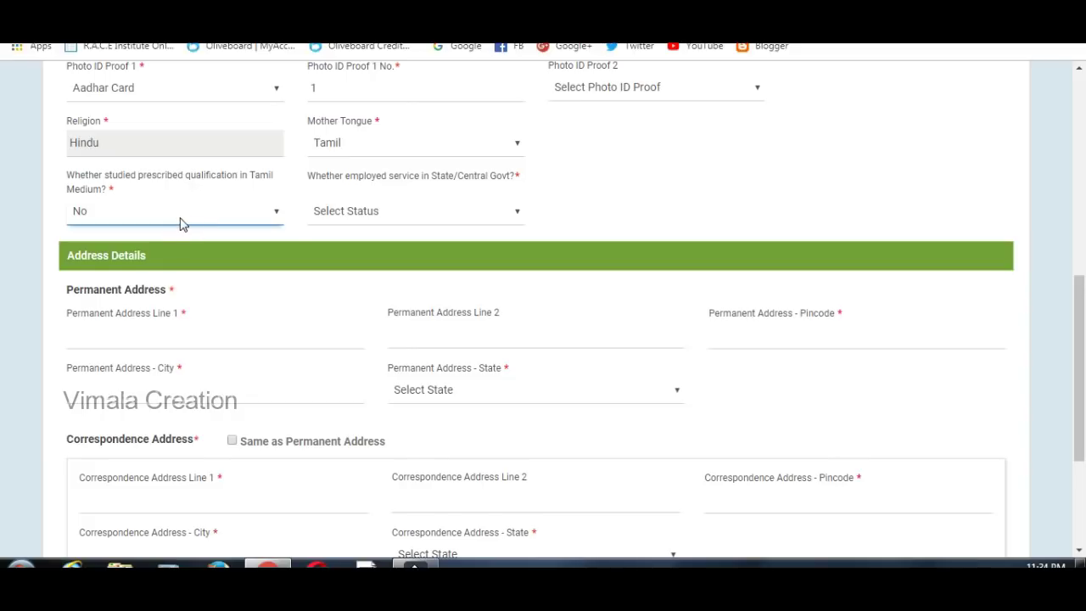
{"action": "left_click", "coordinate": [179, 224]}
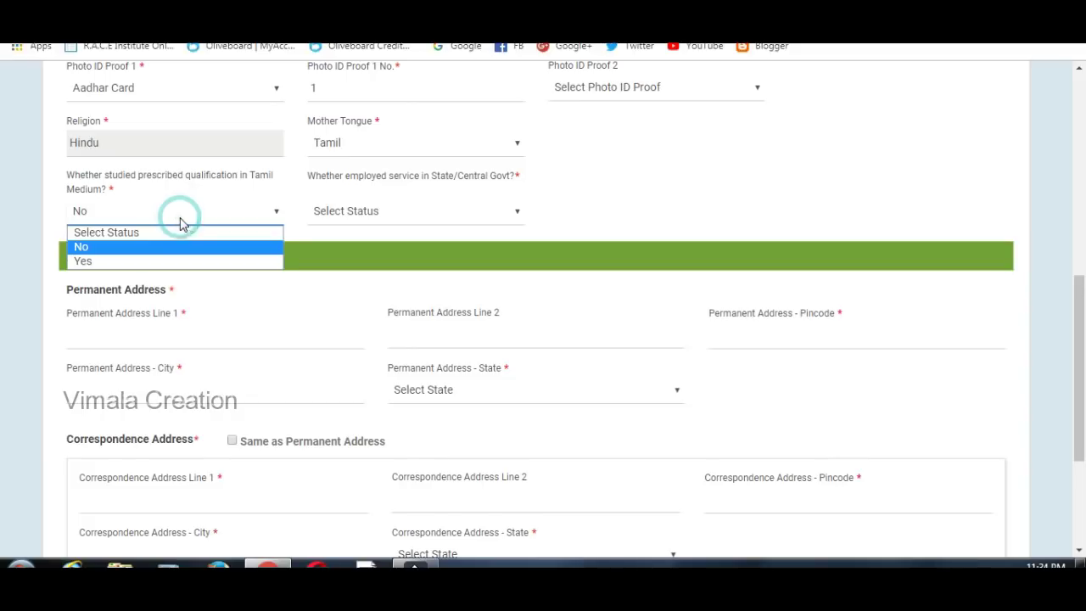
{"action": "left_click", "coordinate": [166, 260]}
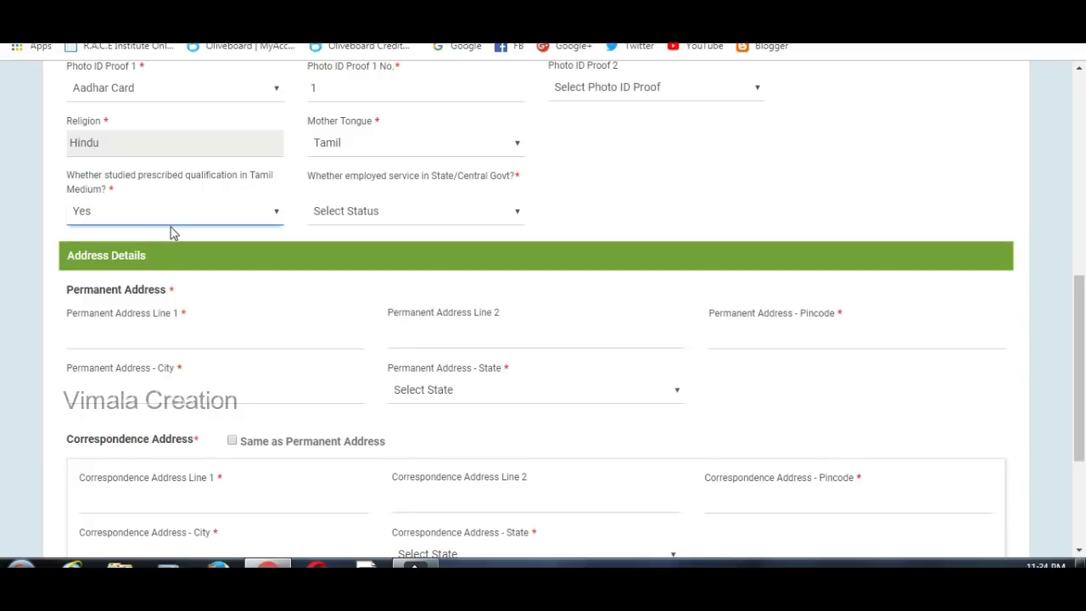
{"action": "left_click", "coordinate": [172, 222]}
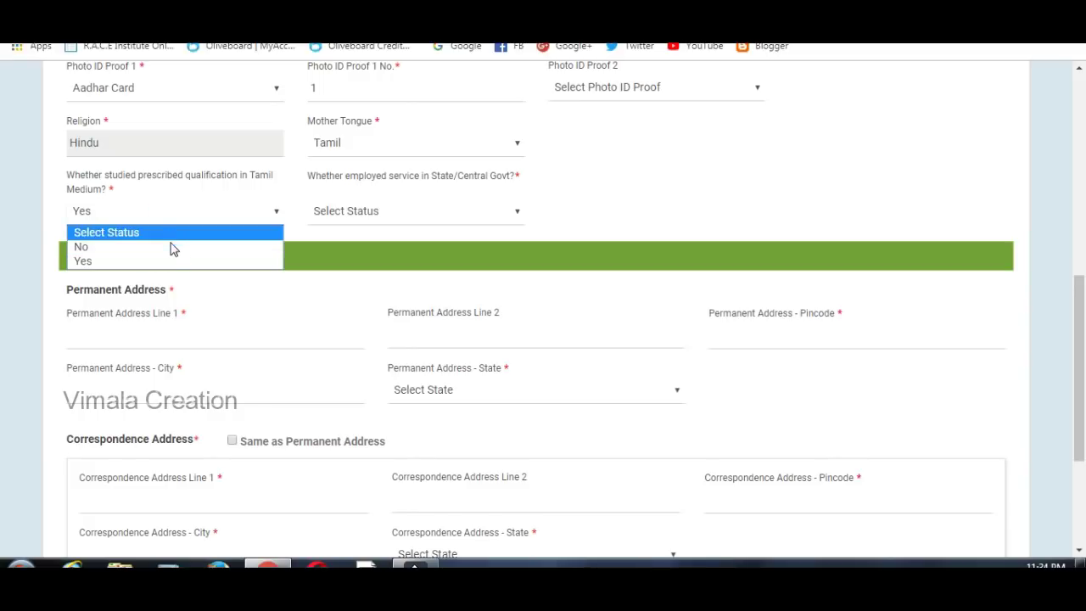
{"action": "left_click", "coordinate": [170, 247]}
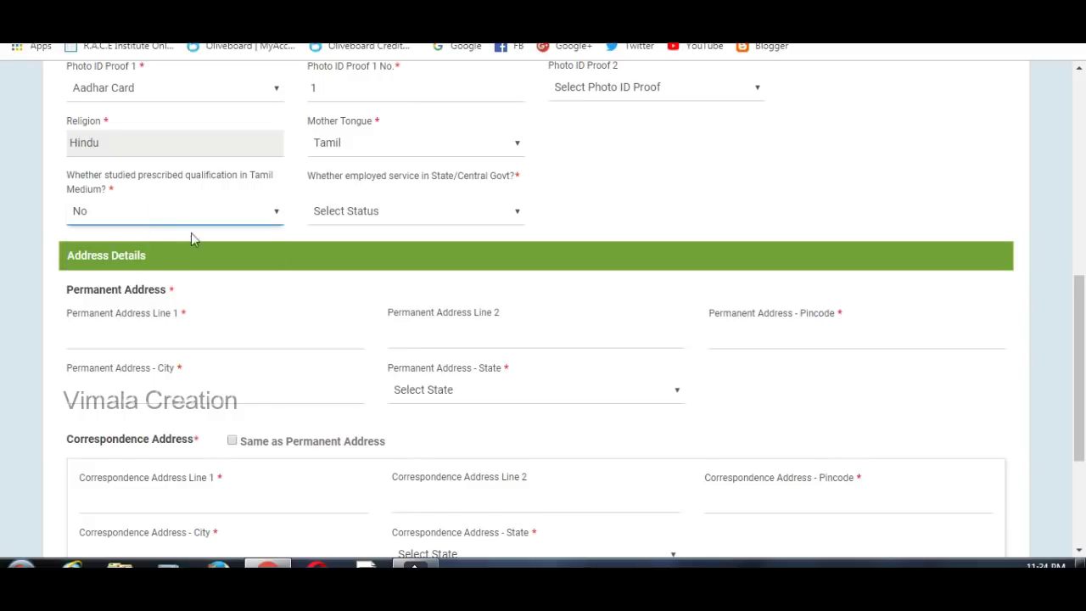
{"action": "left_click", "coordinate": [359, 214]}
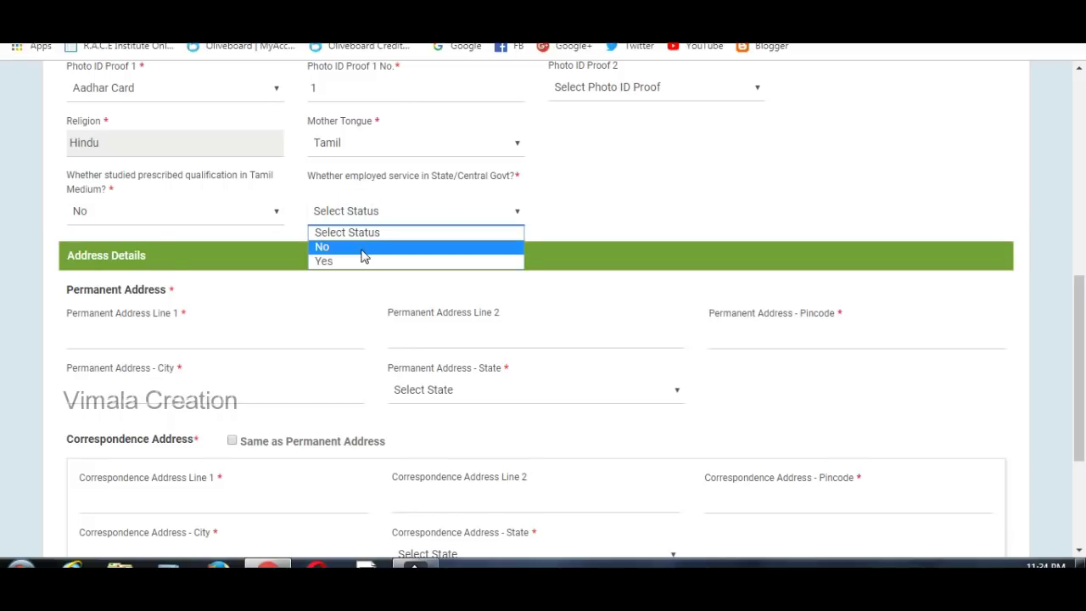
{"action": "left_click", "coordinate": [362, 253]}
Step: Mark the correspondence address as the same as the permanent address in the address details
{"action": "left_click", "coordinate": [208, 346]}
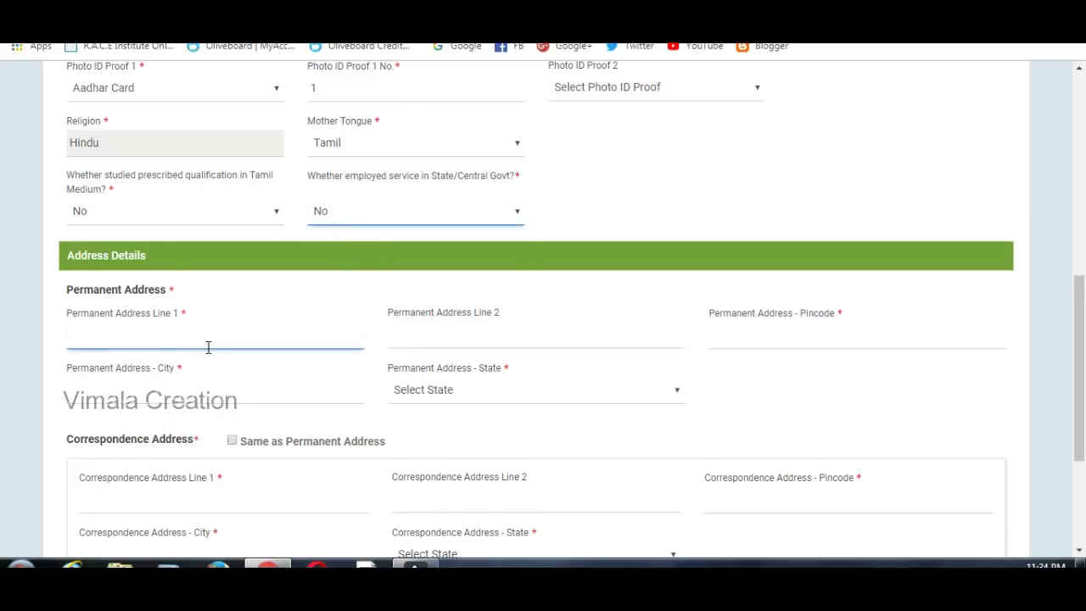
{"action": "left_click", "coordinate": [207, 346]}
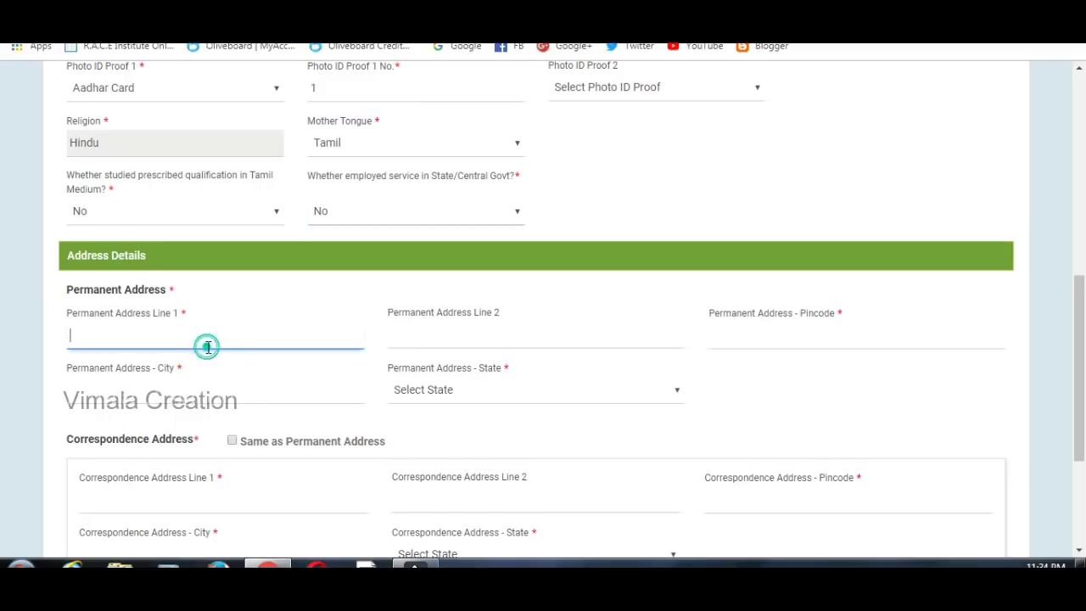
{"action": "left_click", "coordinate": [749, 340]}
{"action": "left_click", "coordinate": [753, 341]}
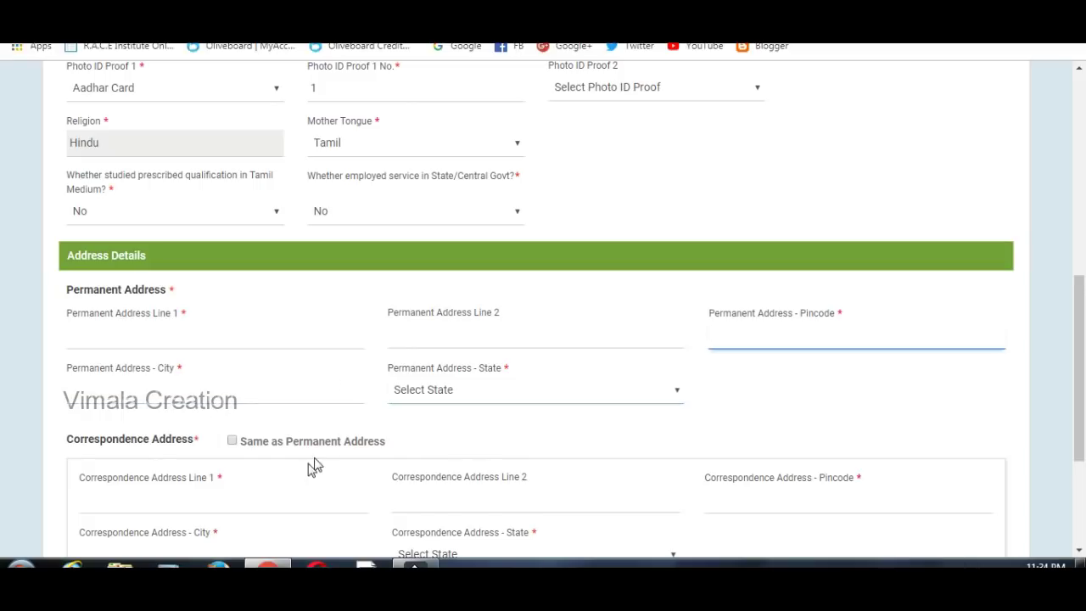
{"action": "left_click", "coordinate": [232, 441]}
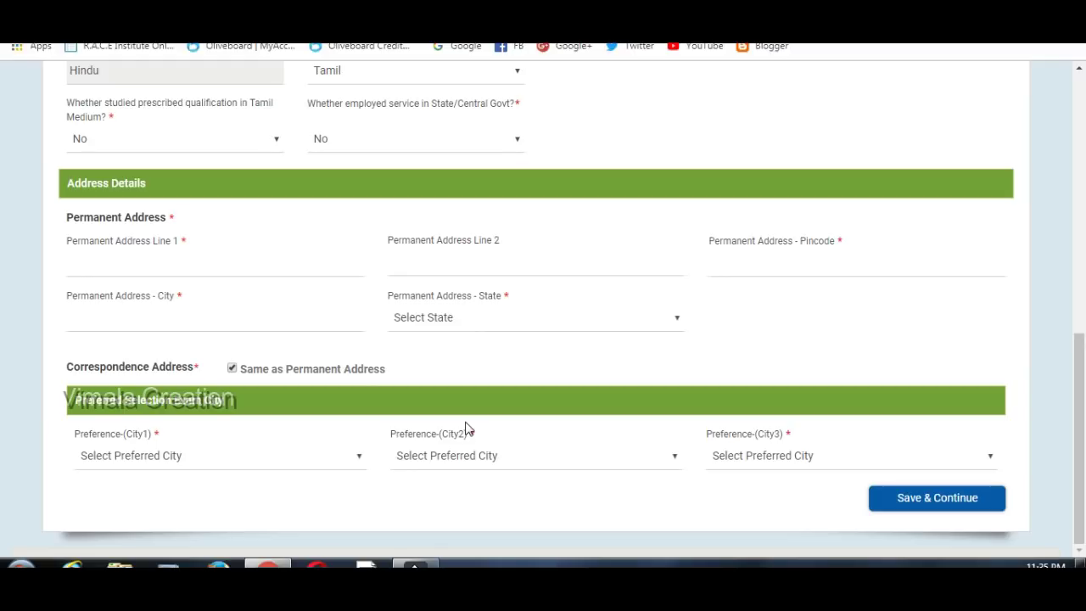
Step: Set the preferred exam cities to Chennai, Namakkal and Madurai, in that order of preference
{"action": "left_click", "coordinate": [281, 461]}
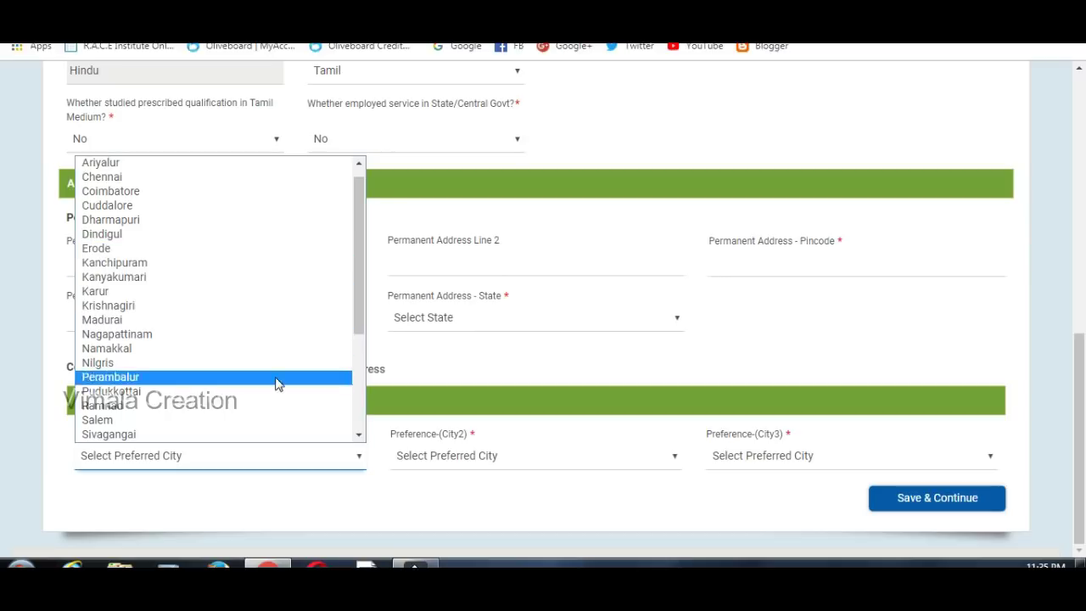
{"action": "left_click", "coordinate": [254, 178]}
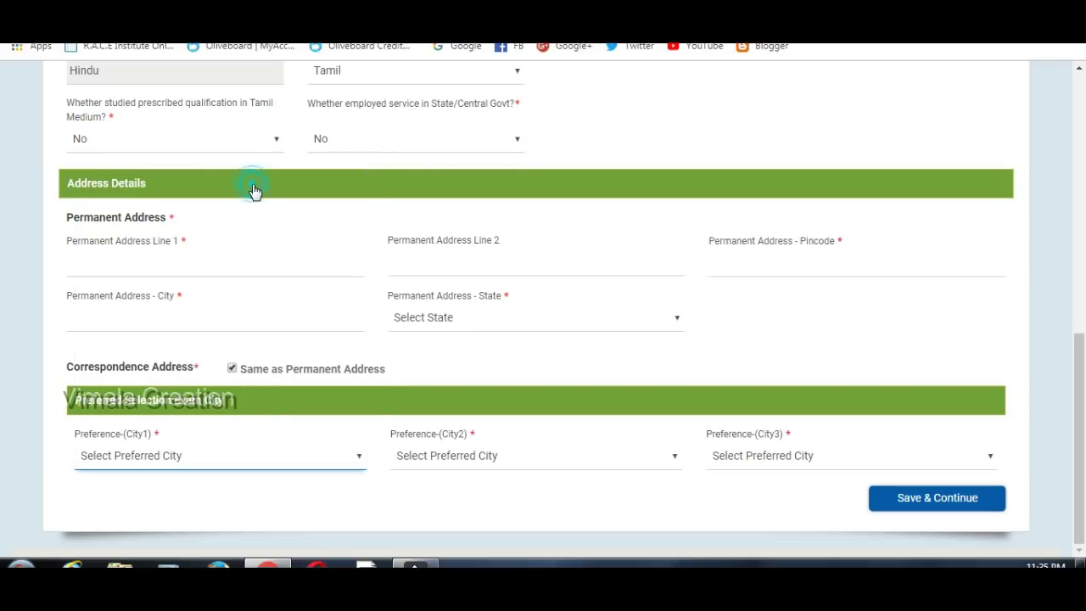
{"action": "left_click", "coordinate": [508, 458]}
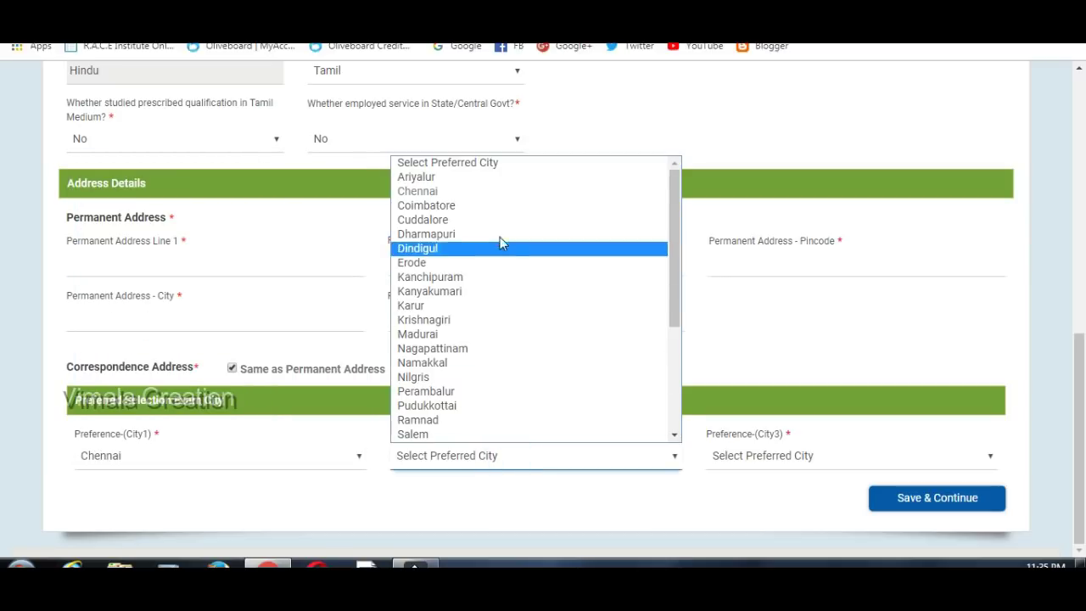
{"action": "left_click", "coordinate": [510, 365]}
{"action": "left_click", "coordinate": [739, 459]}
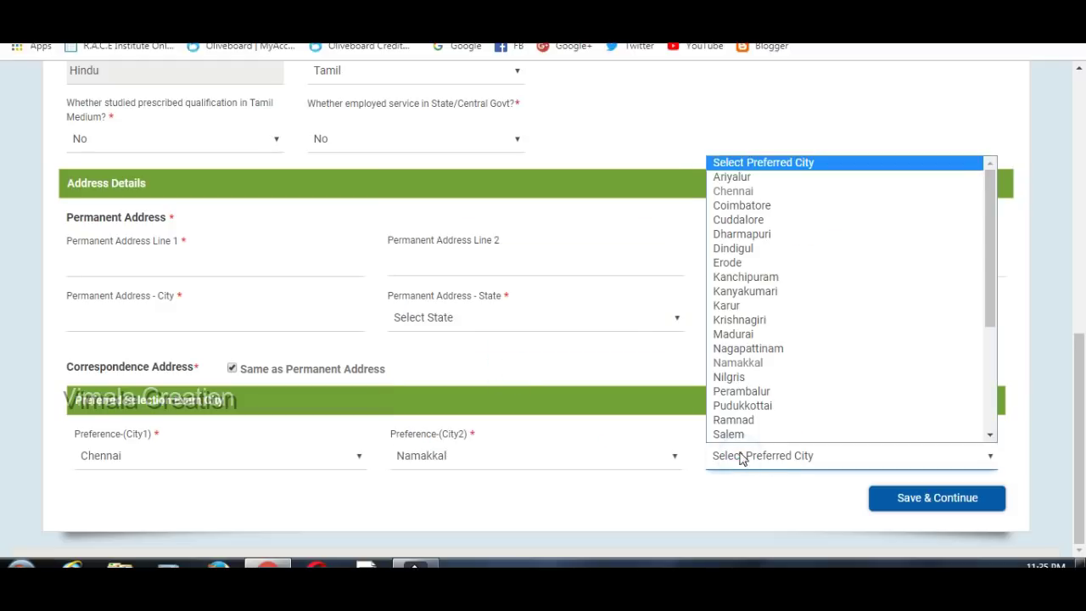
{"action": "left_click", "coordinate": [750, 333]}
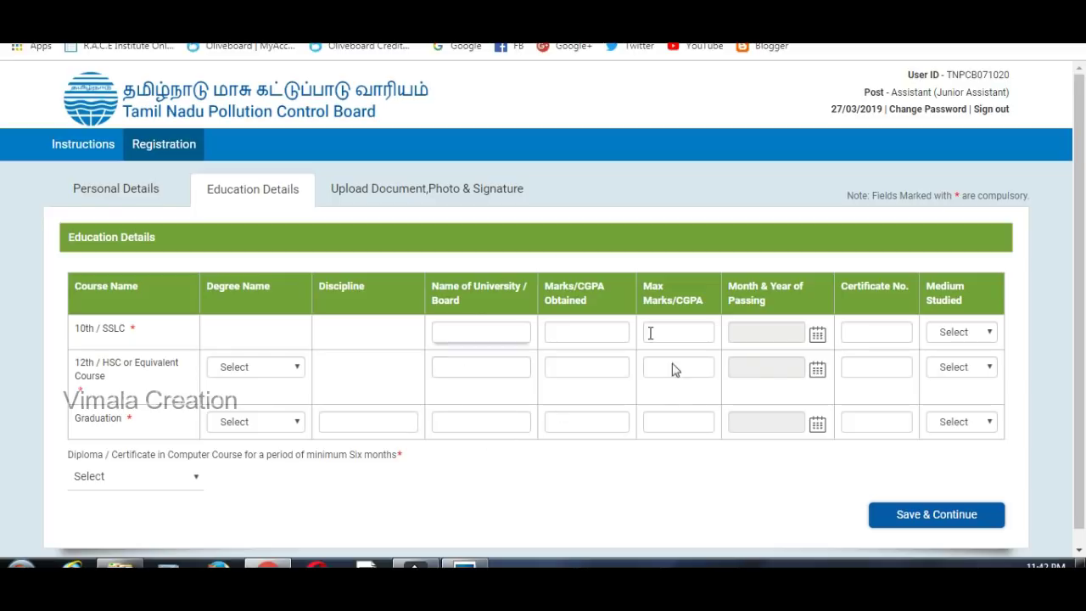
Step: Fill in the 10th / SSLC row with STATE BOARD, 457 marks obtained and 500 maximum marks
{"action": "left_click", "coordinate": [482, 333]}
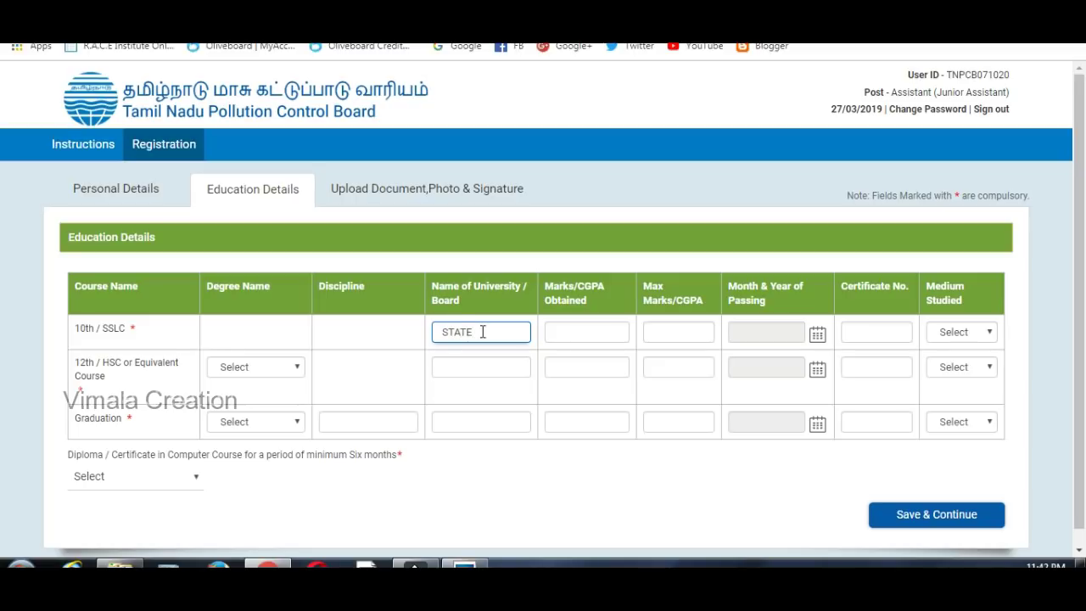
{"action": "type", "text": "OARD"}
{"action": "left_click", "coordinate": [604, 337]}
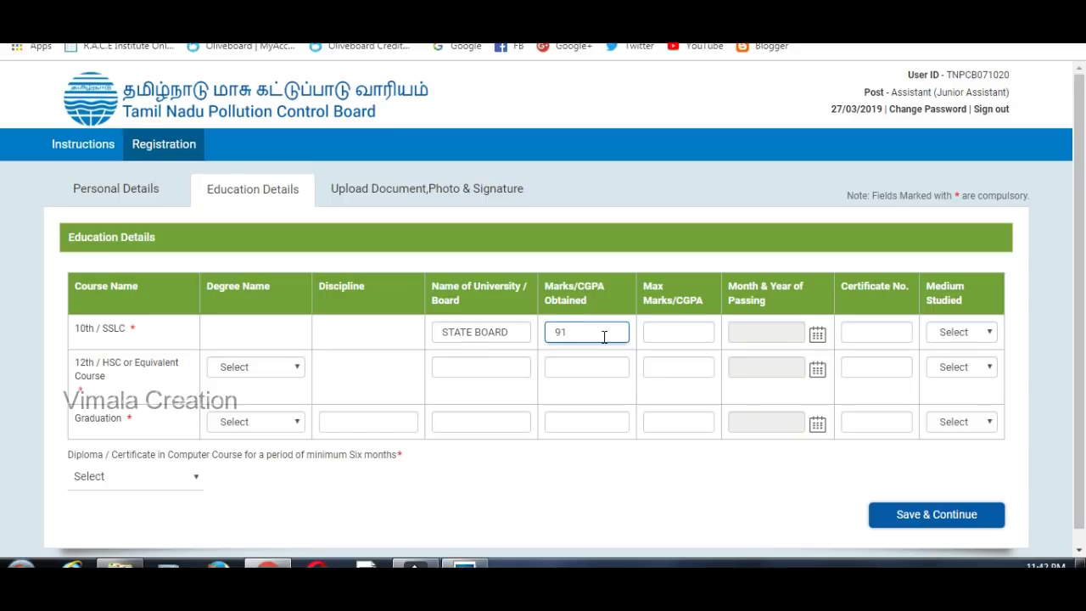
{"action": "left_click", "coordinate": [676, 332]}
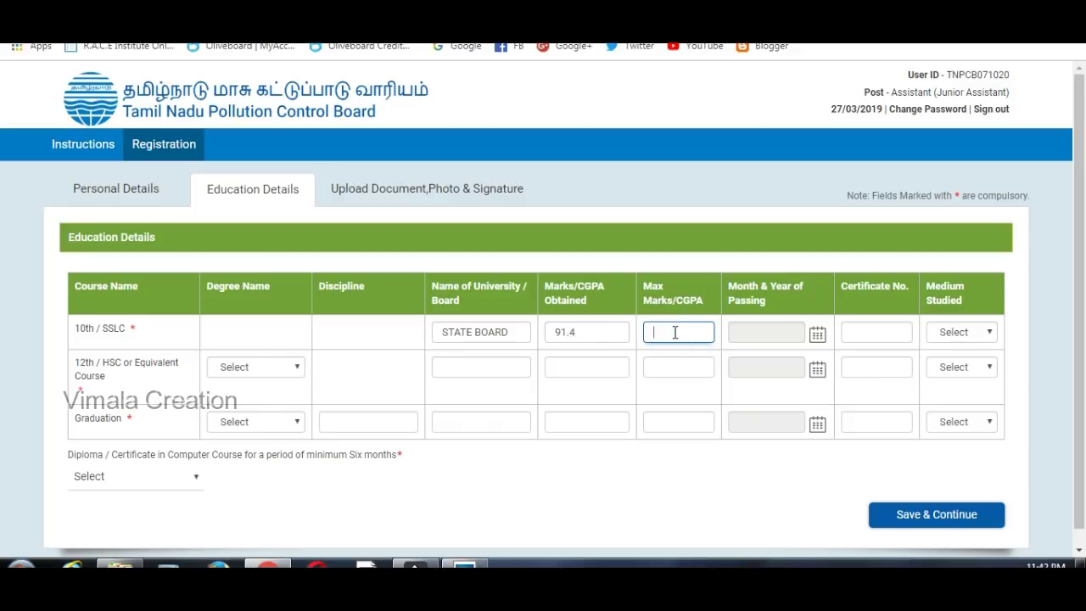
{"action": "left_click", "coordinate": [587, 332]}
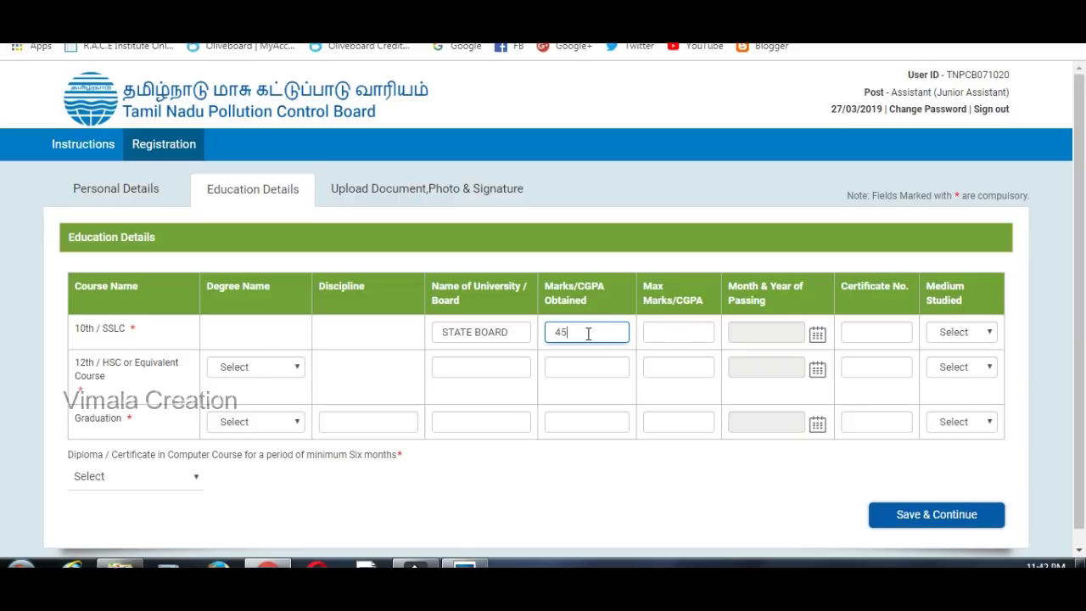
{"action": "left_click", "coordinate": [661, 334]}
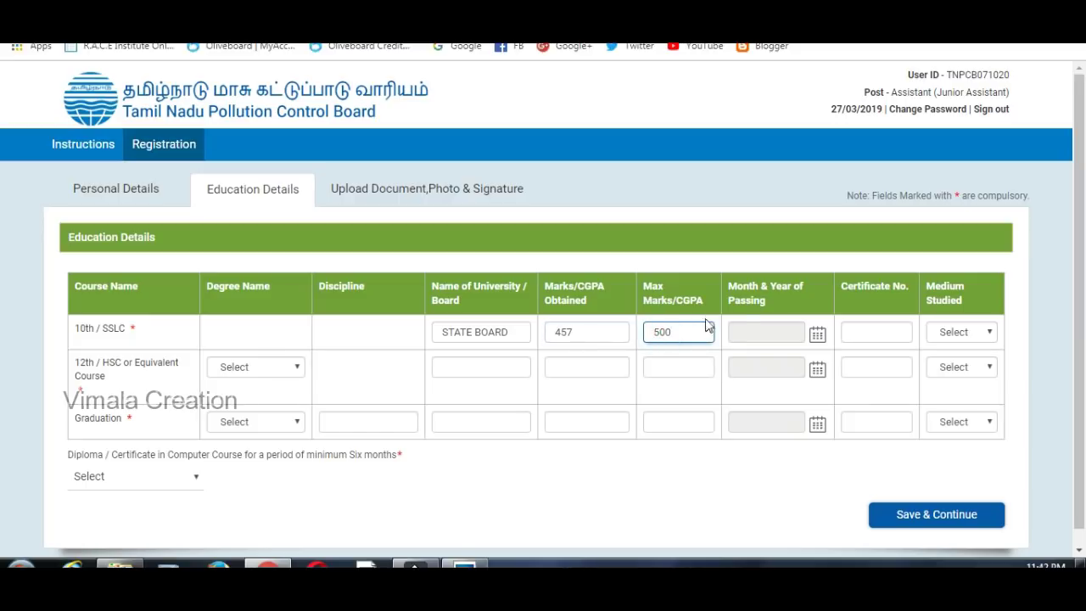
Step: Set the medium studied for 10th / SSLC to Tamil
{"action": "left_click", "coordinate": [816, 340]}
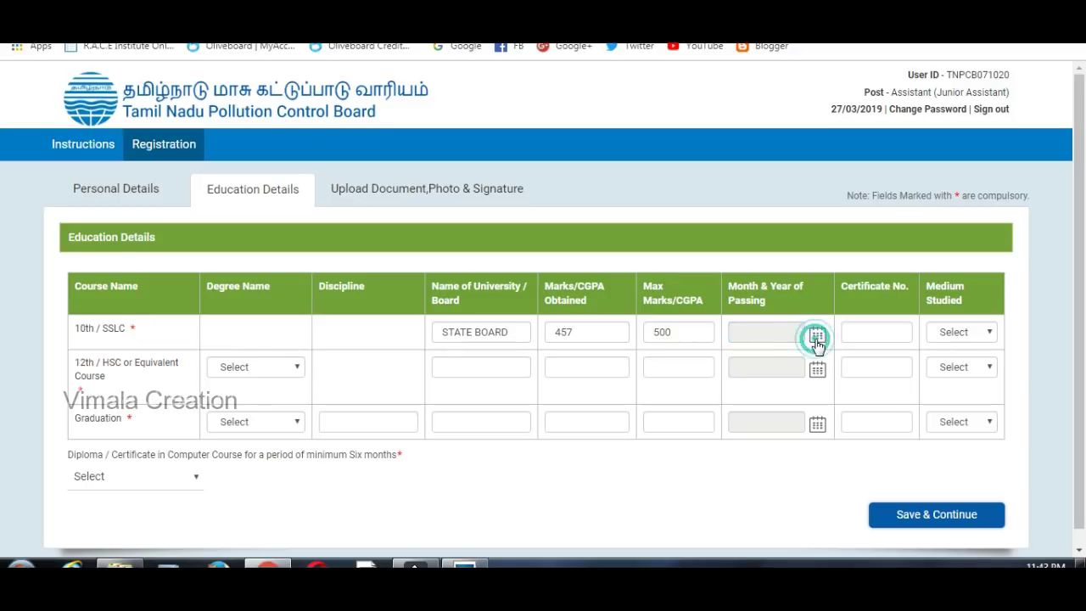
{"action": "left_click", "coordinate": [898, 330]}
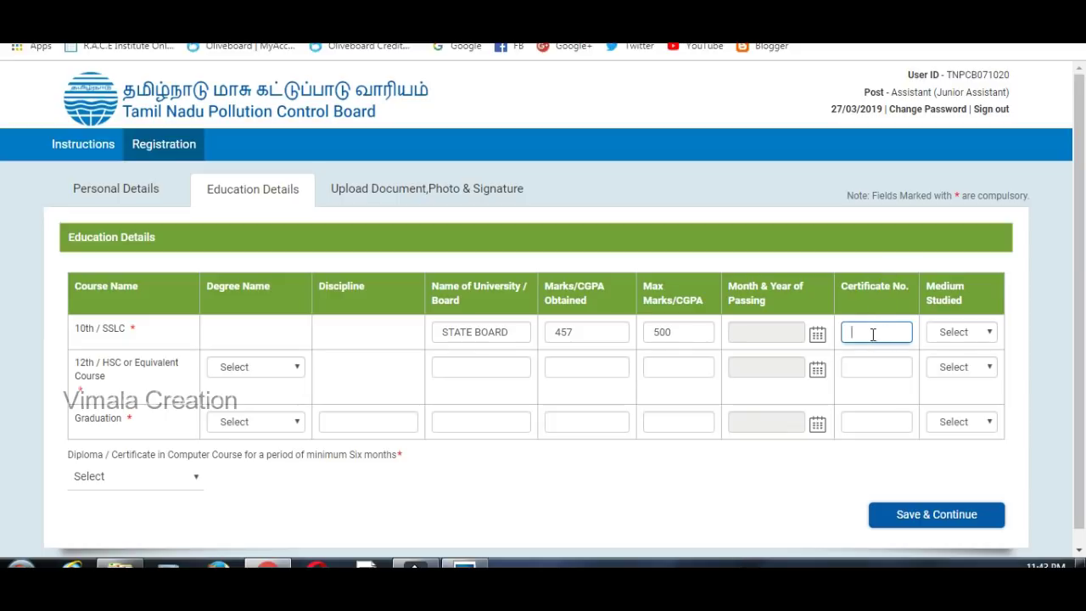
{"action": "left_click", "coordinate": [943, 336]}
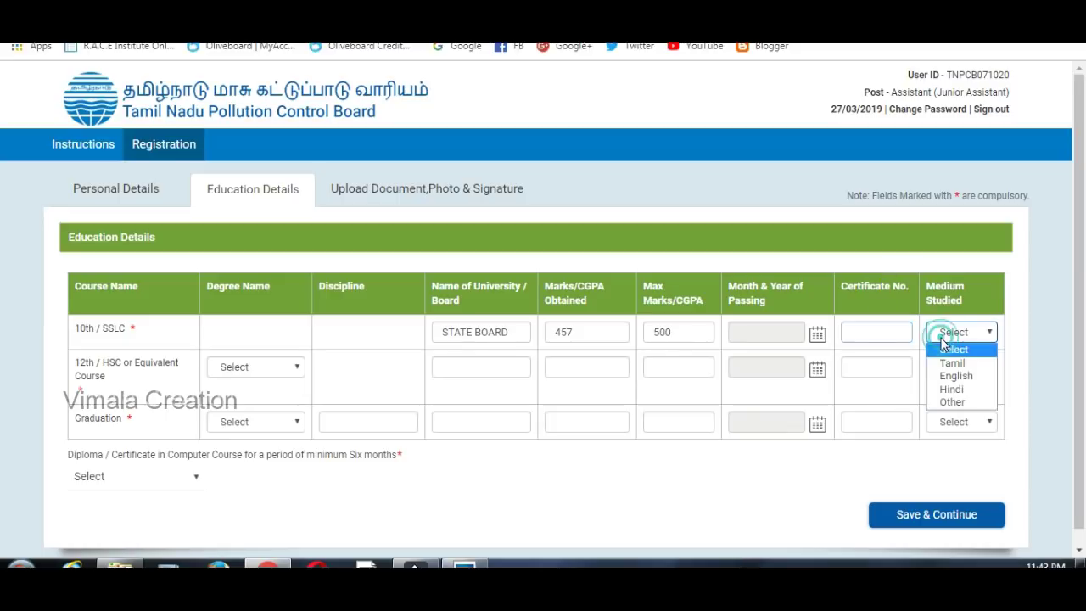
{"action": "left_click", "coordinate": [951, 363]}
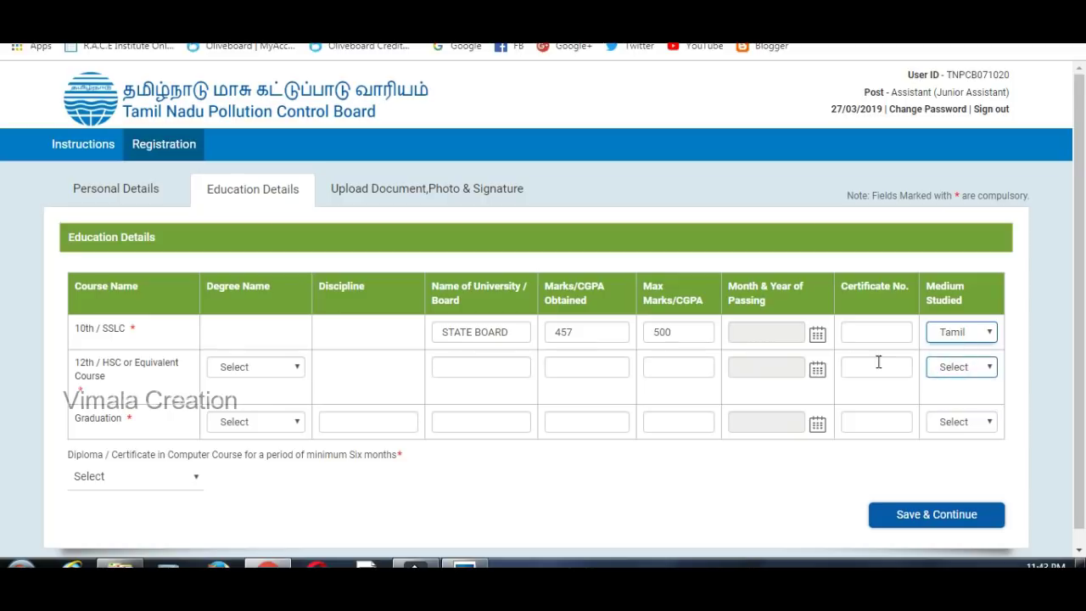
Step: Enter 1200 as the 12th / HSC maximum marks and set its medium studied to Tamil
{"action": "left_click", "coordinate": [593, 367]}
{"action": "left_click", "coordinate": [497, 360]}
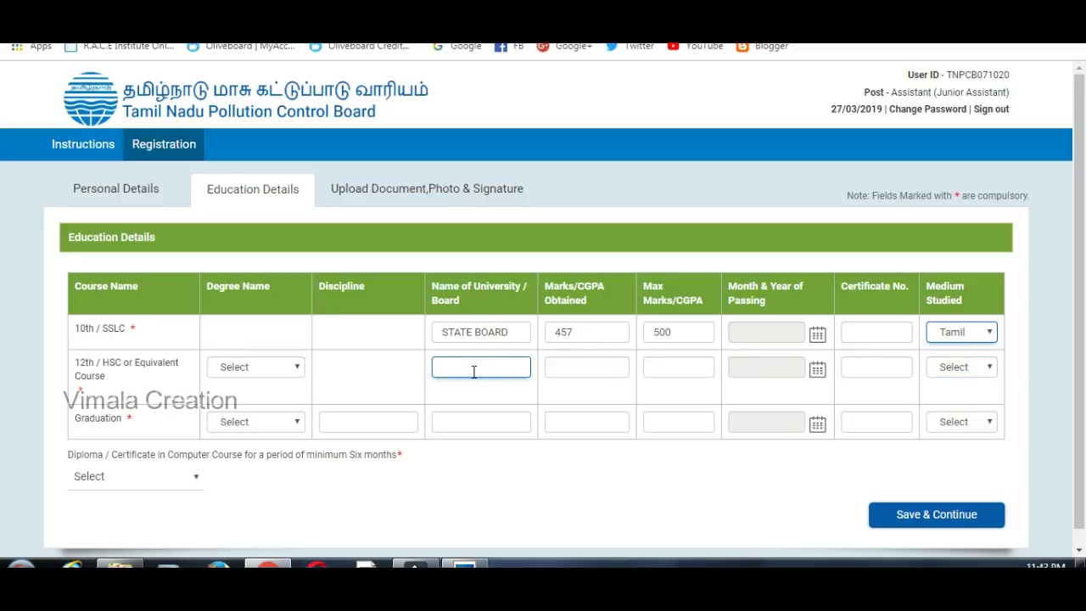
{"action": "left_click", "coordinate": [582, 365]}
{"action": "left_click", "coordinate": [650, 364]}
{"action": "left_click", "coordinate": [761, 366]}
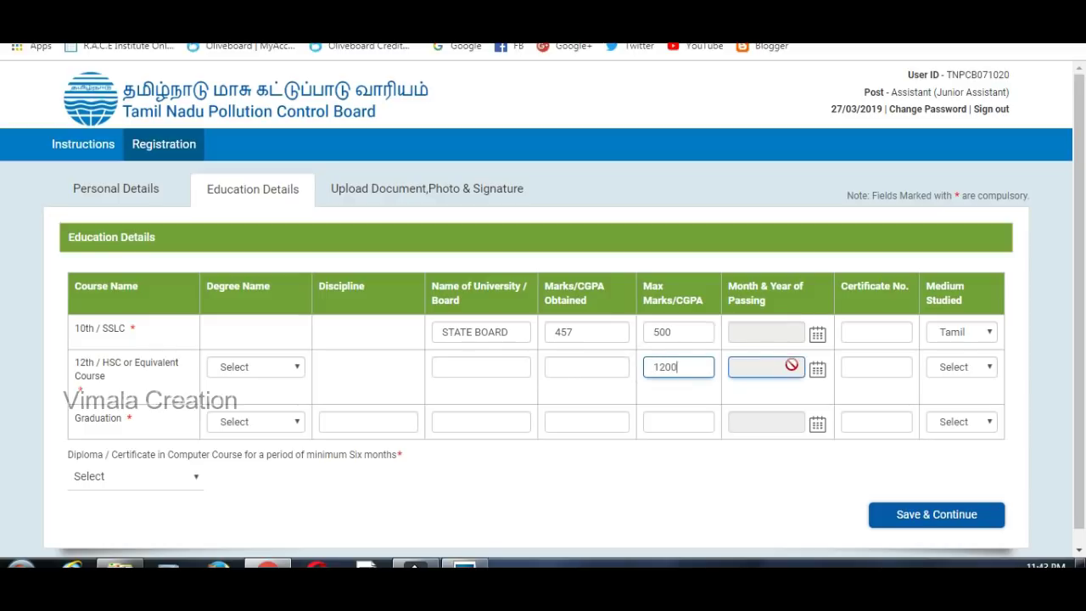
{"action": "left_click", "coordinate": [942, 370]}
{"action": "left_click", "coordinate": [949, 397]}
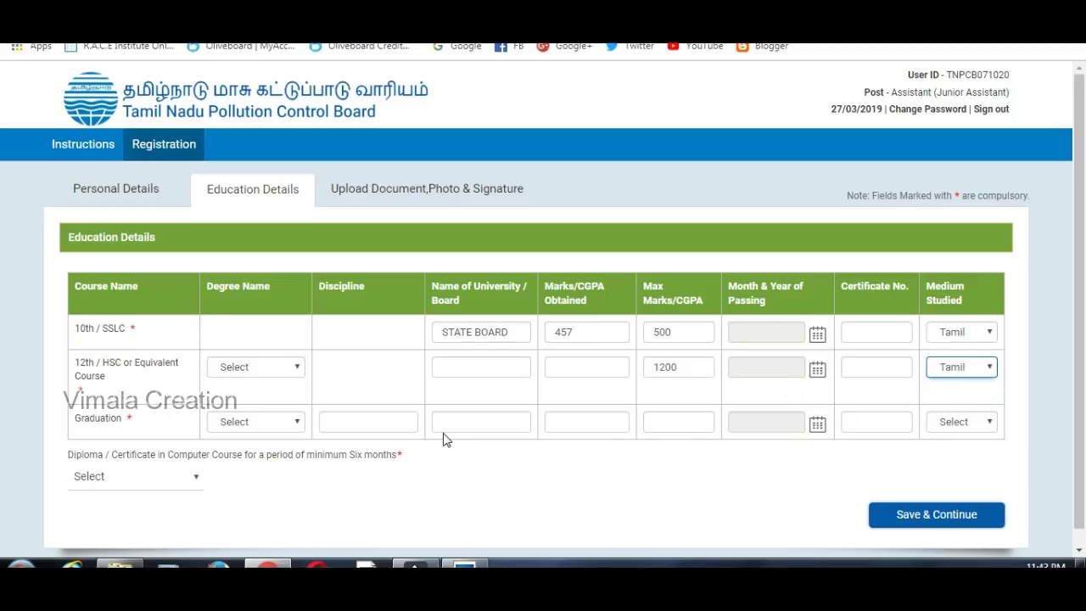
Step: Choose B.E as the graduation degree and answer Yes to the six-month computer course diploma / certificate question
{"action": "left_click", "coordinate": [335, 424]}
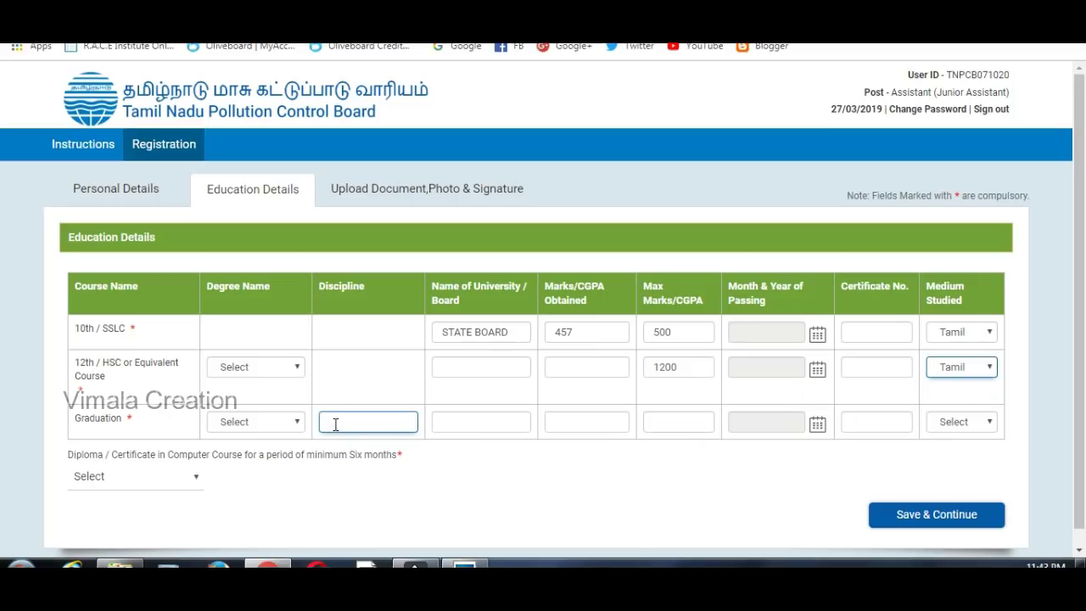
{"action": "left_click", "coordinate": [283, 424]}
{"action": "left_click", "coordinate": [294, 424]}
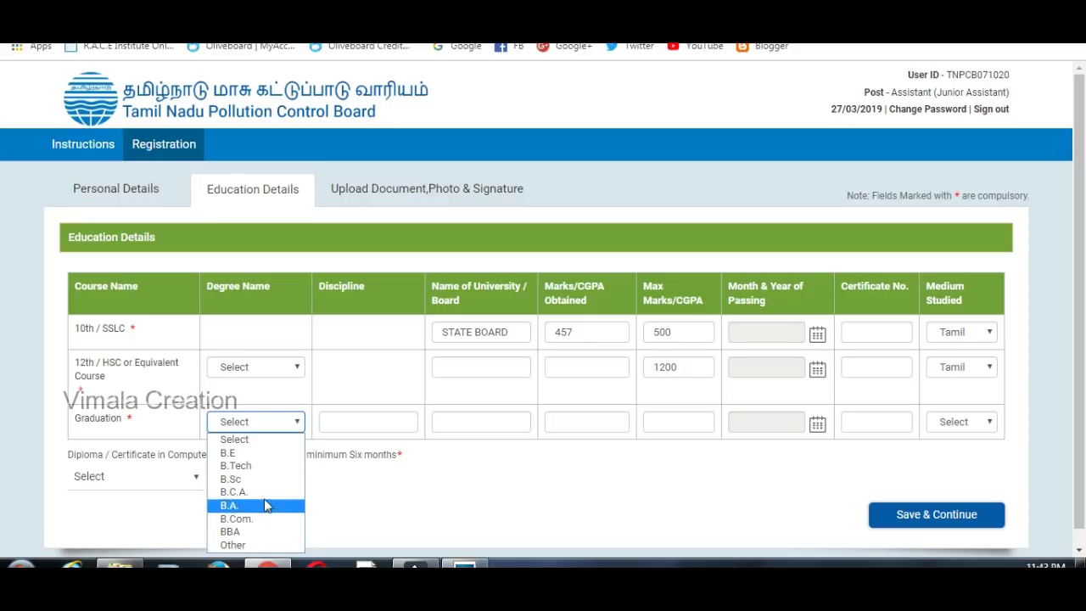
{"action": "left_click", "coordinate": [270, 455]}
{"action": "left_click", "coordinate": [345, 425]}
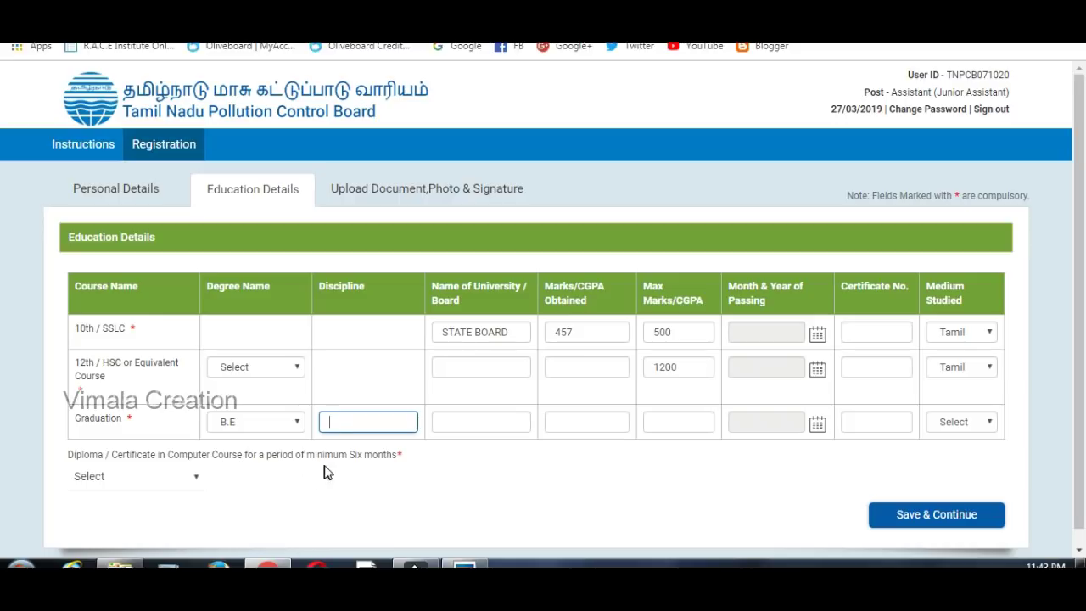
{"action": "left_click", "coordinate": [194, 478]}
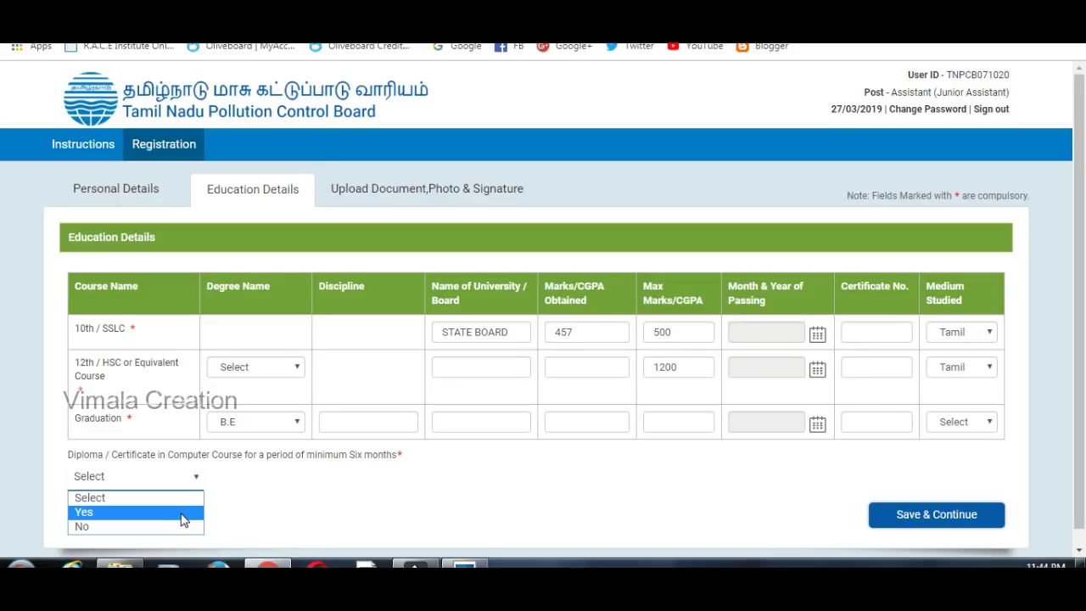
{"action": "left_click", "coordinate": [182, 512]}
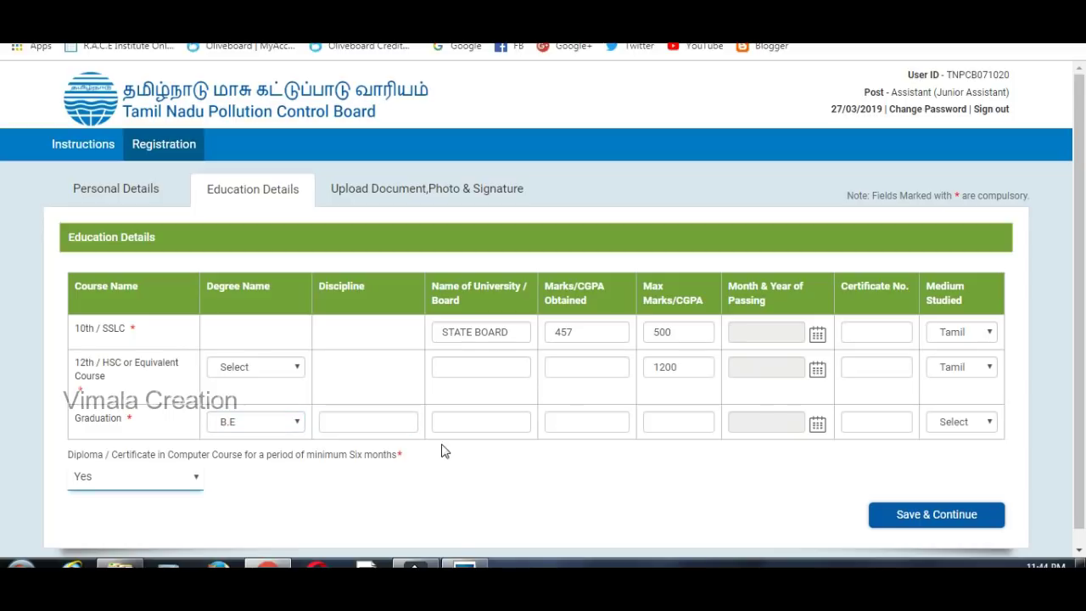
{"action": "left_click", "coordinate": [502, 422]}
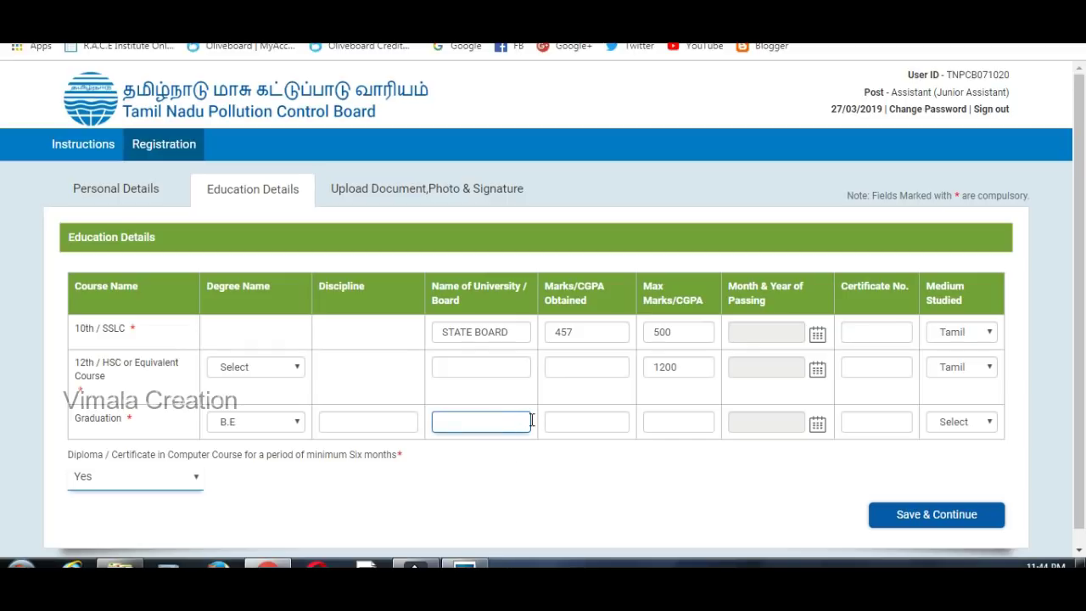
{"action": "left_click", "coordinate": [646, 419]}
{"action": "left_click", "coordinate": [751, 427]}
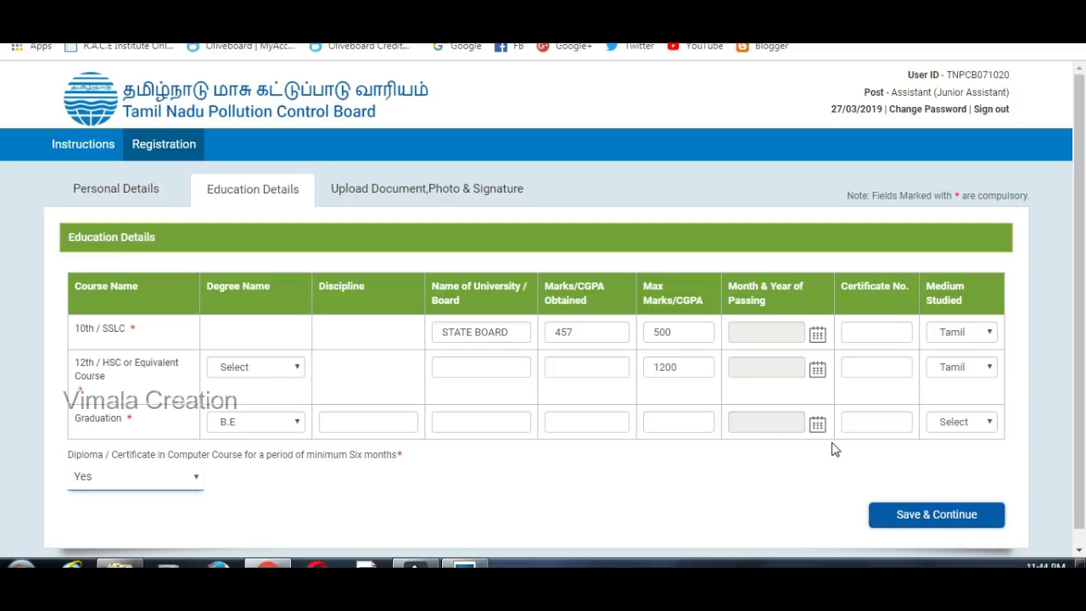
{"action": "left_click", "coordinate": [892, 425]}
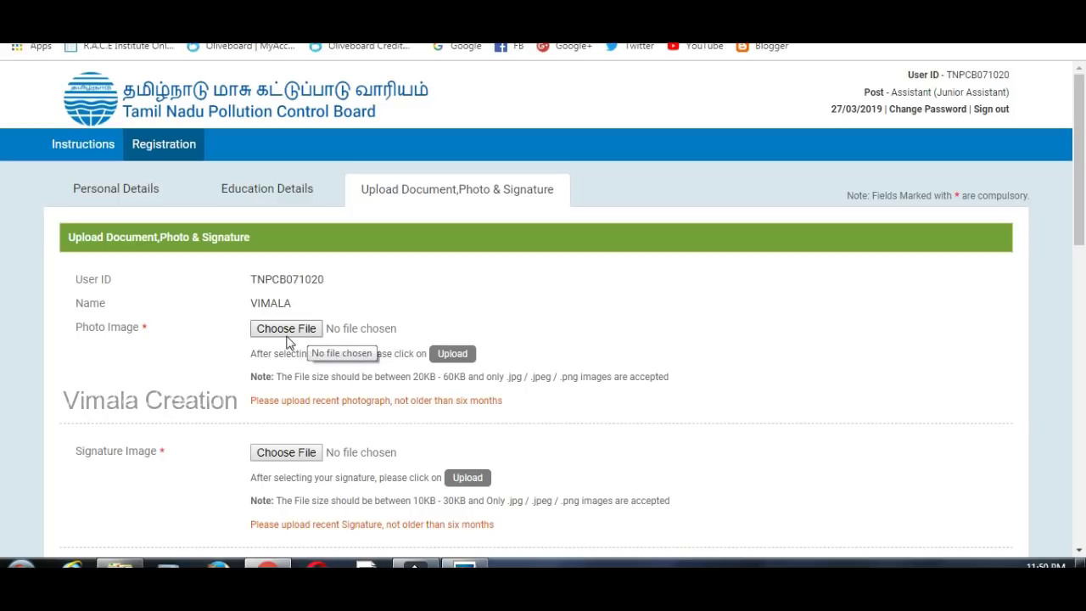
Step: Review the file size and format requirements for the photo, signature and each certificate to upload
{"action": "scroll", "coordinate": [197, 328], "scroll_direction": "down", "scroll_amount": 2}
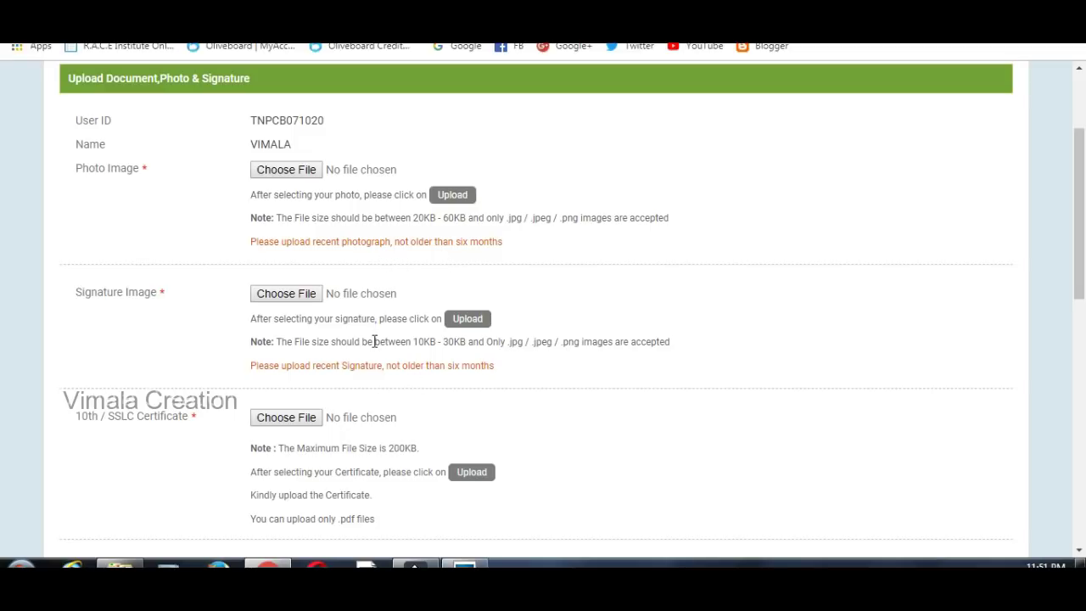
{"action": "scroll", "coordinate": [374, 344], "scroll_direction": "down", "scroll_amount": 3}
{"action": "scroll", "coordinate": [374, 348], "scroll_direction": "down", "scroll_amount": 1}
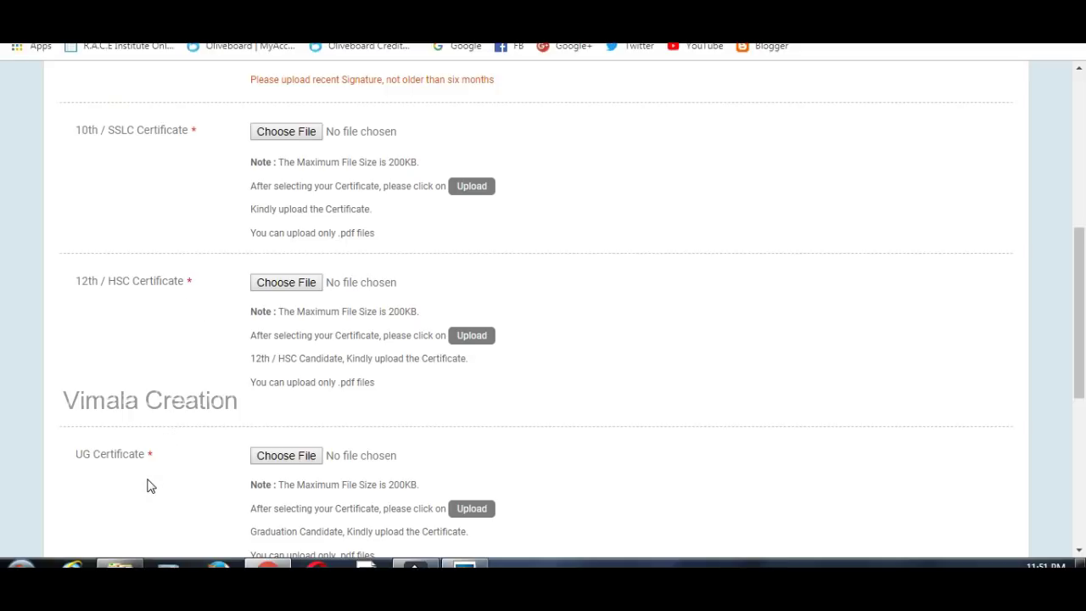
{"action": "scroll", "coordinate": [148, 485], "scroll_direction": "down", "scroll_amount": 4}
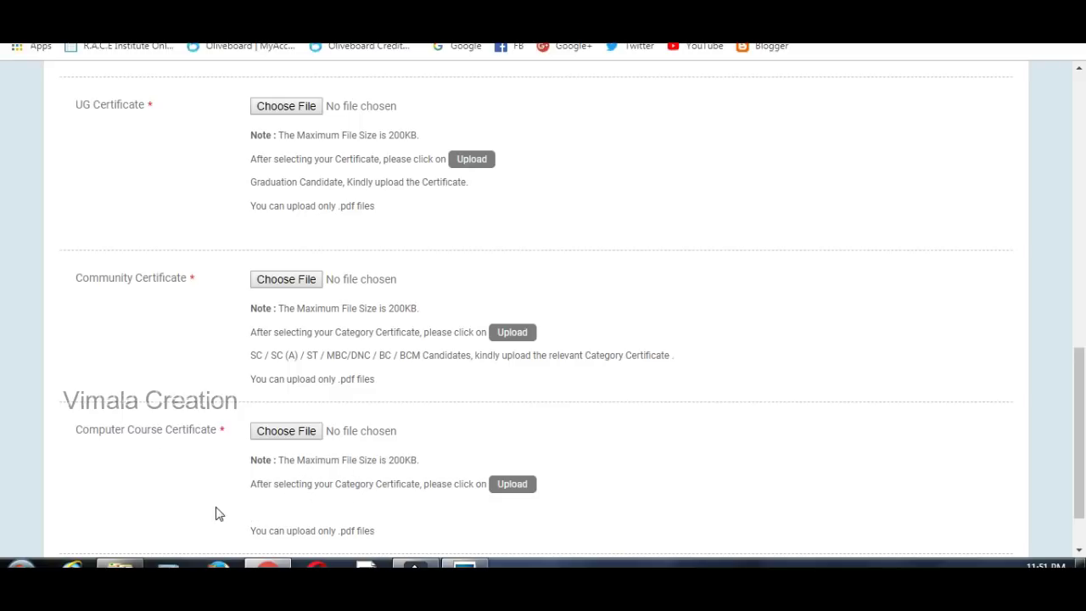
{"action": "scroll", "coordinate": [217, 513], "scroll_direction": "down", "scroll_amount": 2}
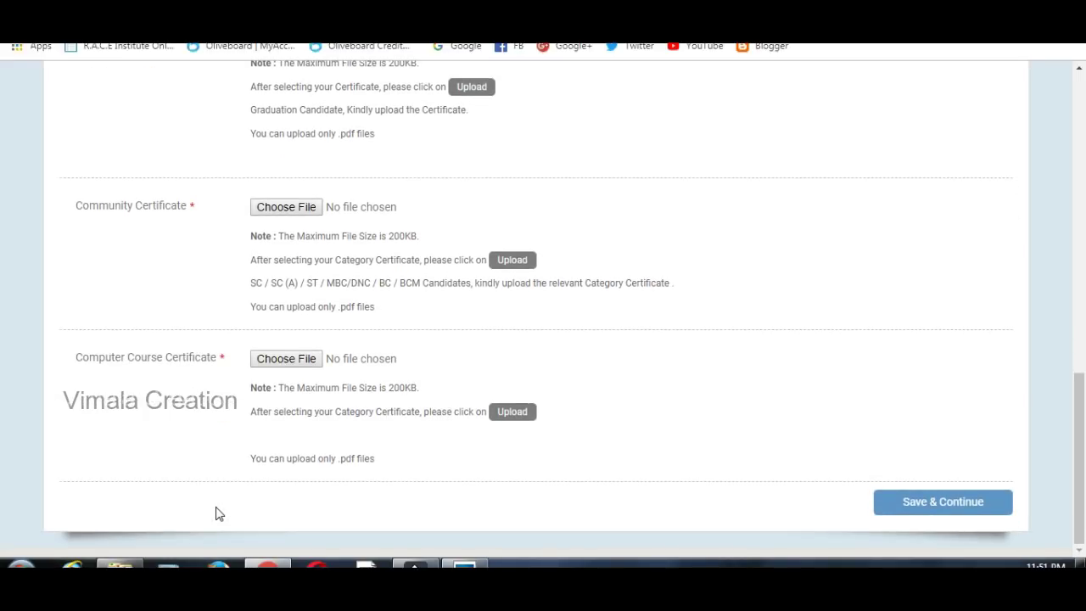
{"action": "scroll", "coordinate": [216, 513], "scroll_direction": "up", "scroll_amount": 3}
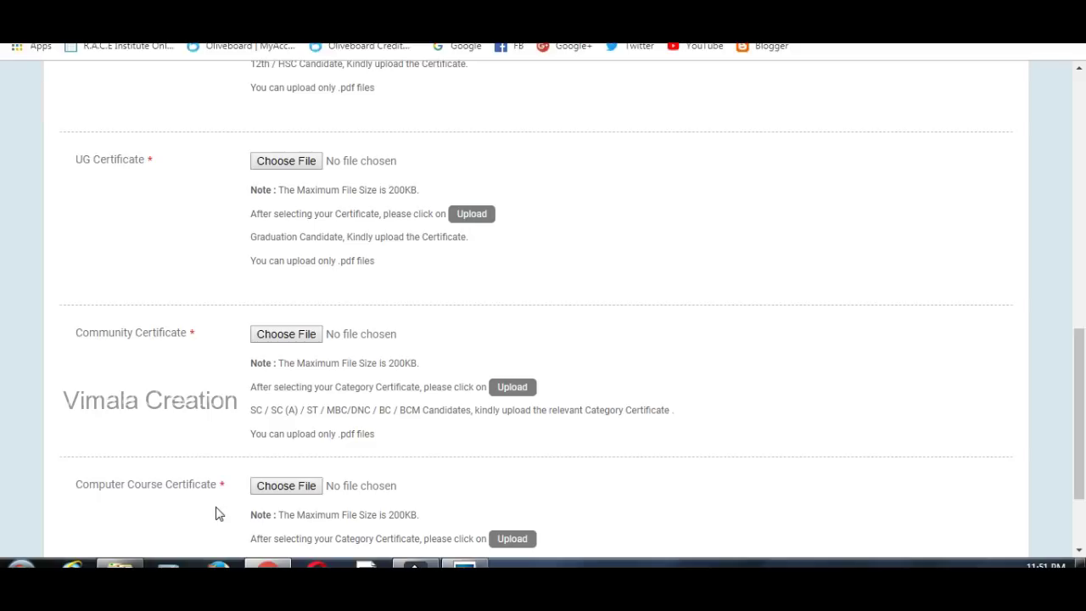
{"action": "scroll", "coordinate": [216, 513], "scroll_direction": "up", "scroll_amount": 10}
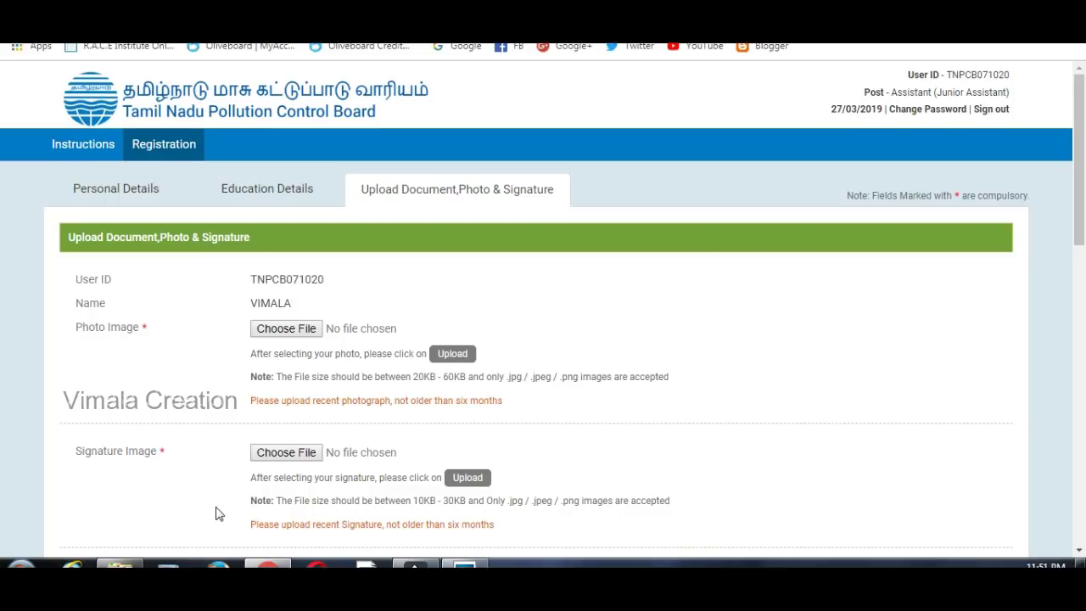
{"action": "scroll", "coordinate": [216, 513], "scroll_direction": "down", "scroll_amount": 1}
{"action": "scroll", "coordinate": [216, 514], "scroll_direction": "down", "scroll_amount": 1}
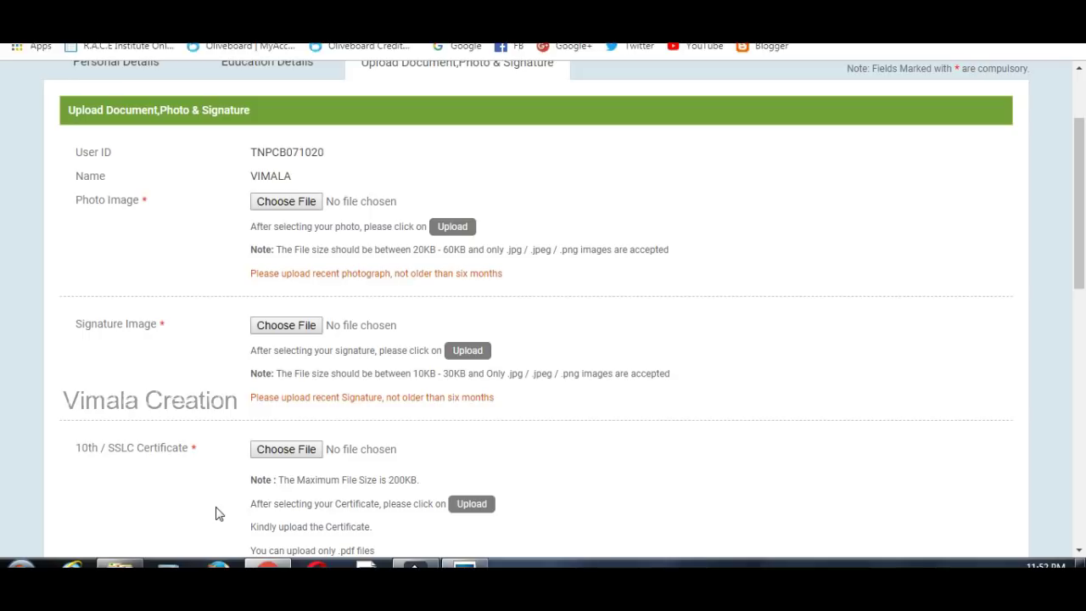
{"action": "scroll", "coordinate": [216, 513], "scroll_direction": "down", "scroll_amount": 3}
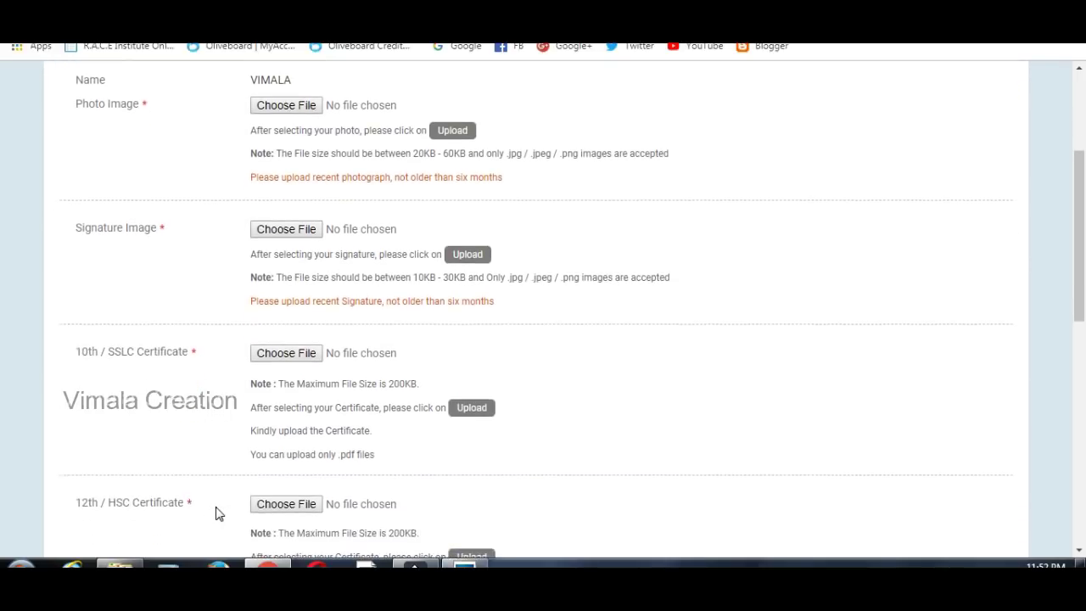
{"action": "scroll", "coordinate": [216, 513], "scroll_direction": "down", "scroll_amount": 3}
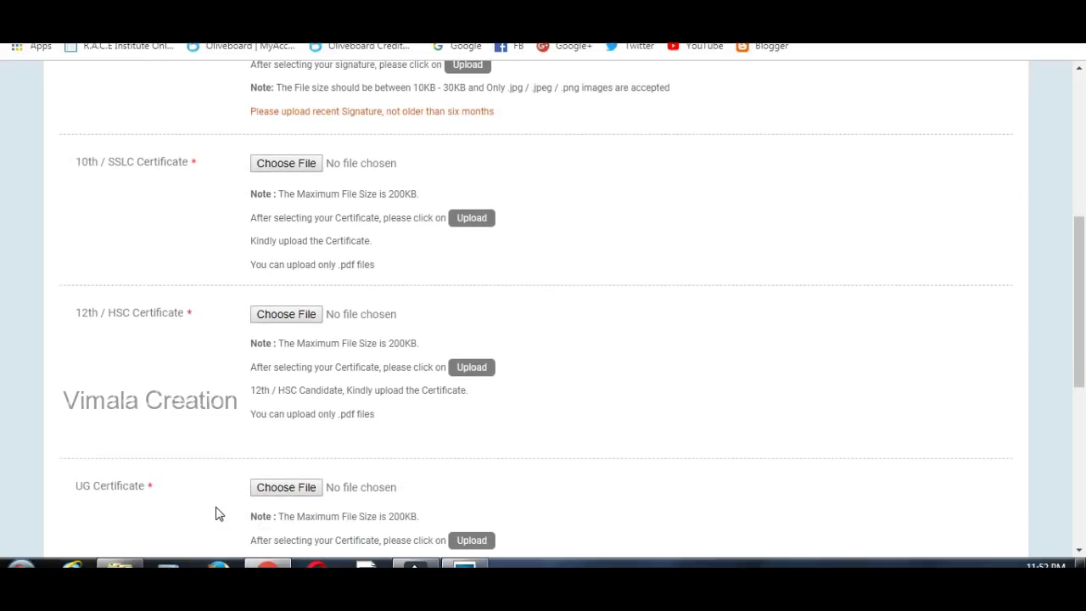
{"action": "scroll", "coordinate": [216, 513], "scroll_direction": "down", "scroll_amount": 5}
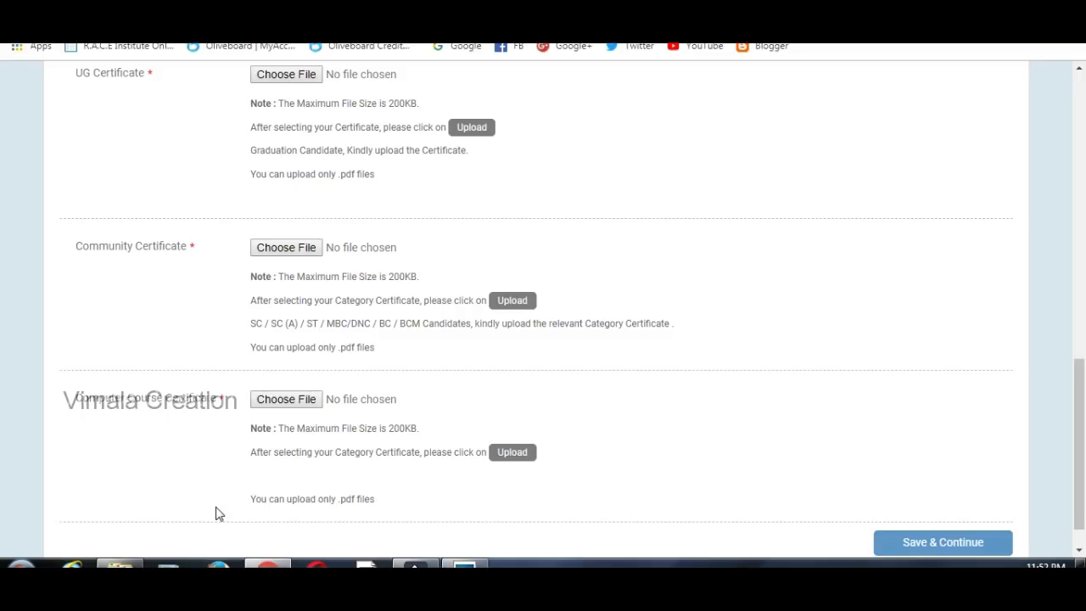
Step: Locate the Direct Recruitment - 2019 entry on the Tamil Nadu Pollution Control Board home page
{"action": "scroll", "coordinate": [216, 513], "scroll_direction": "down", "scroll_amount": 1}
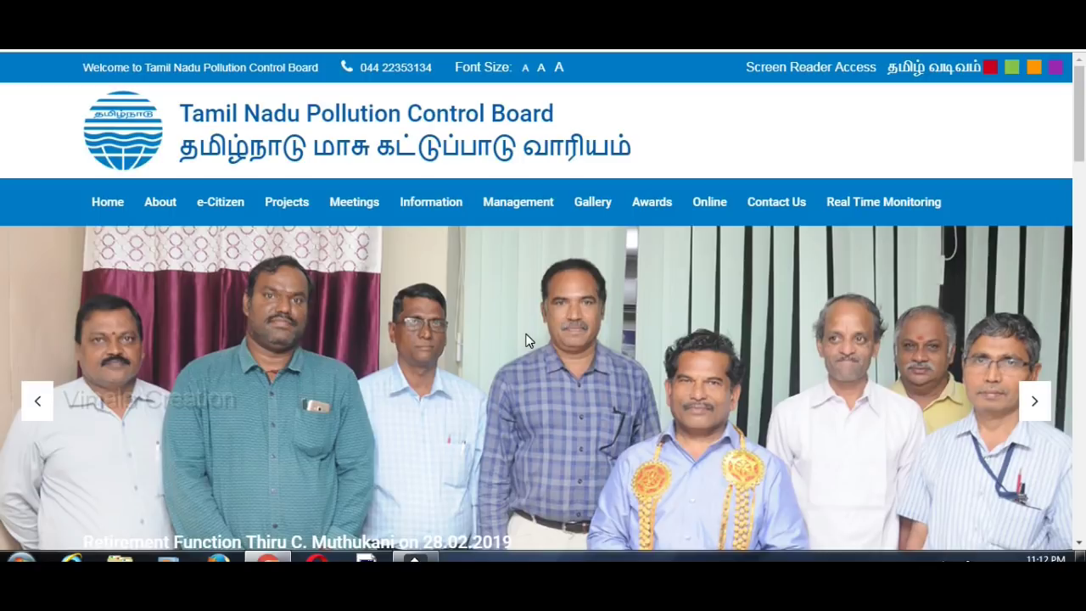
{"action": "scroll", "coordinate": [526, 340], "scroll_direction": "down", "scroll_amount": 1}
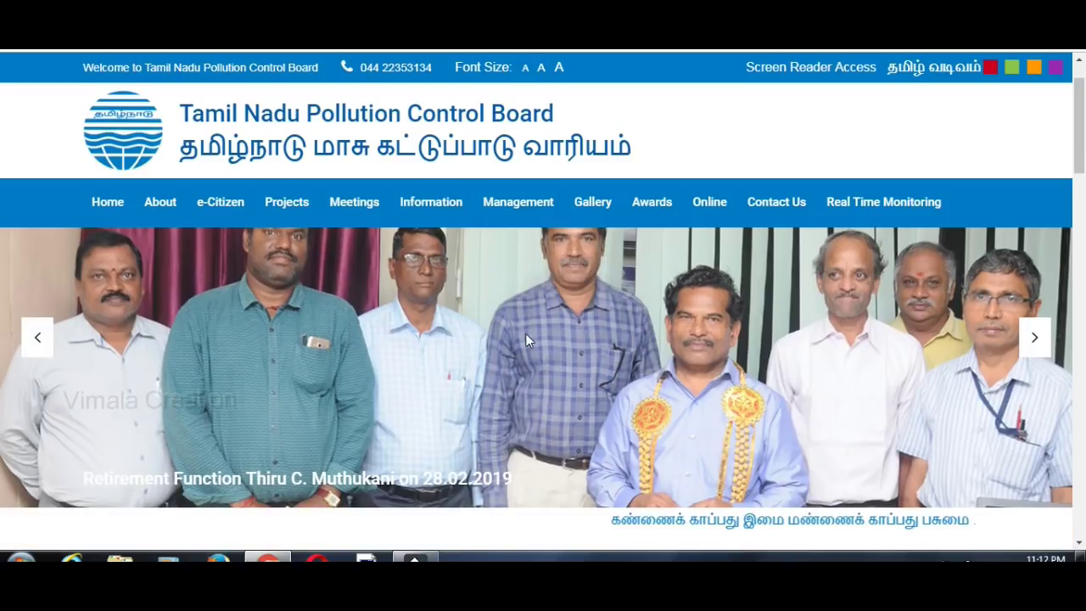
{"action": "scroll", "coordinate": [526, 339], "scroll_direction": "down", "scroll_amount": 2}
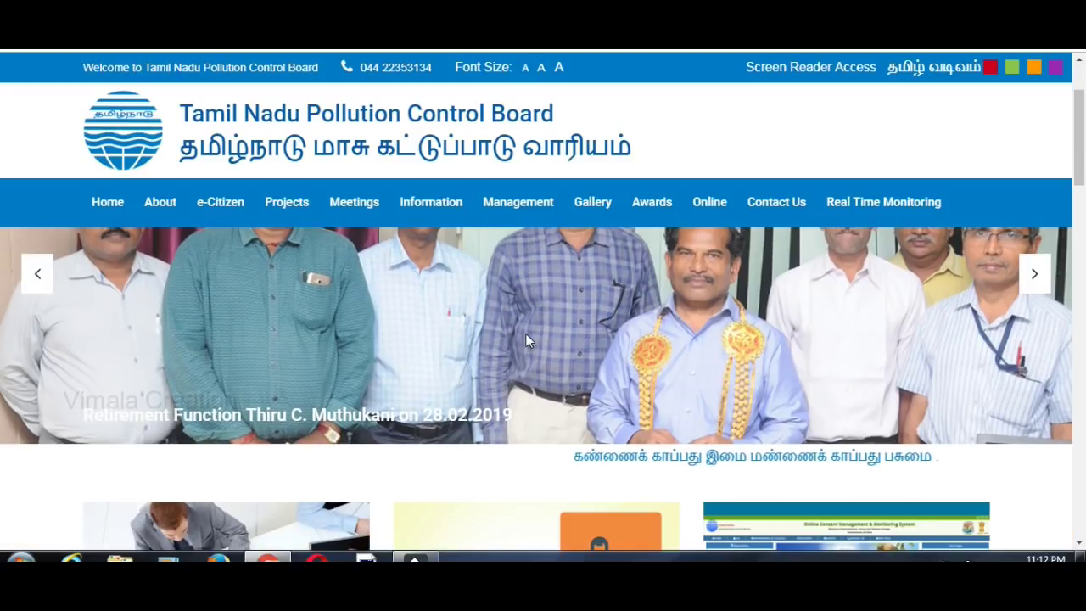
{"action": "scroll", "coordinate": [525, 341], "scroll_direction": "down", "scroll_amount": 1}
{"action": "scroll", "coordinate": [525, 340], "scroll_direction": "down", "scroll_amount": 1}
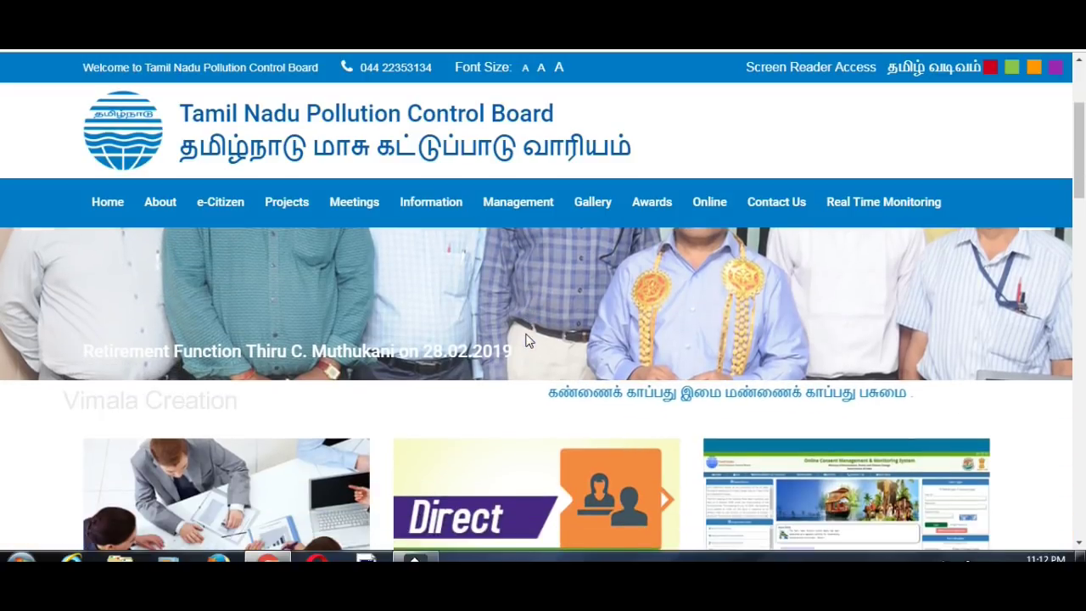
{"action": "scroll", "coordinate": [525, 340], "scroll_direction": "down", "scroll_amount": 3}
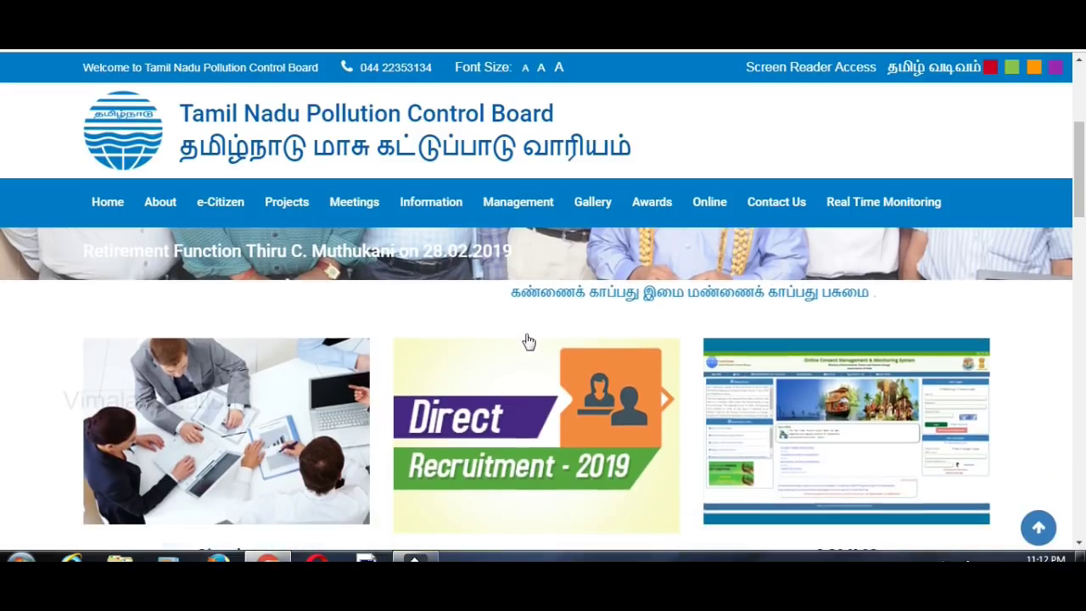
{"action": "scroll", "coordinate": [526, 340], "scroll_direction": "down", "scroll_amount": 1}
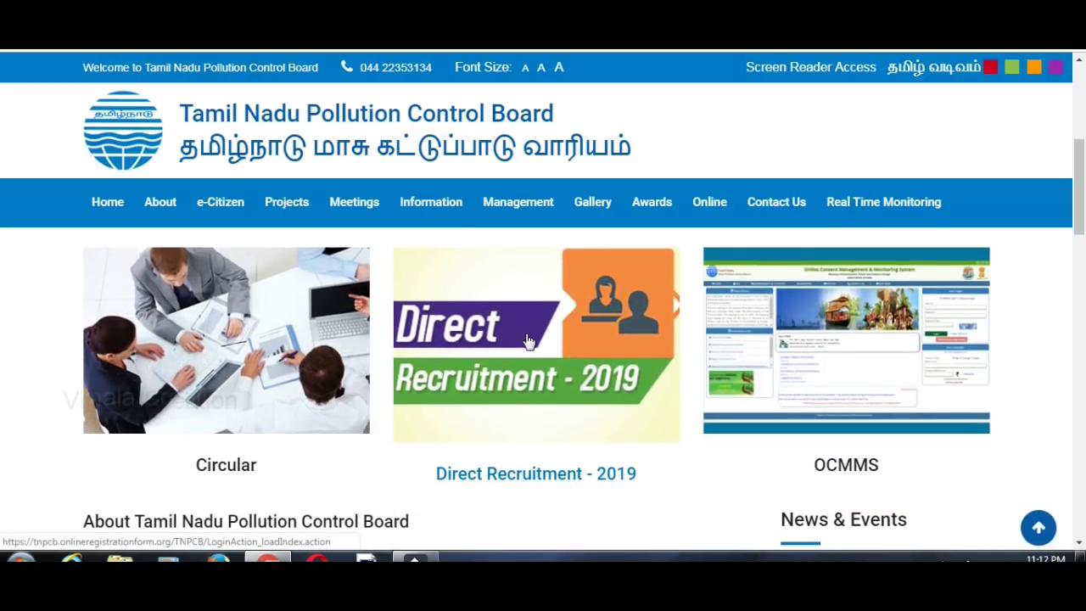